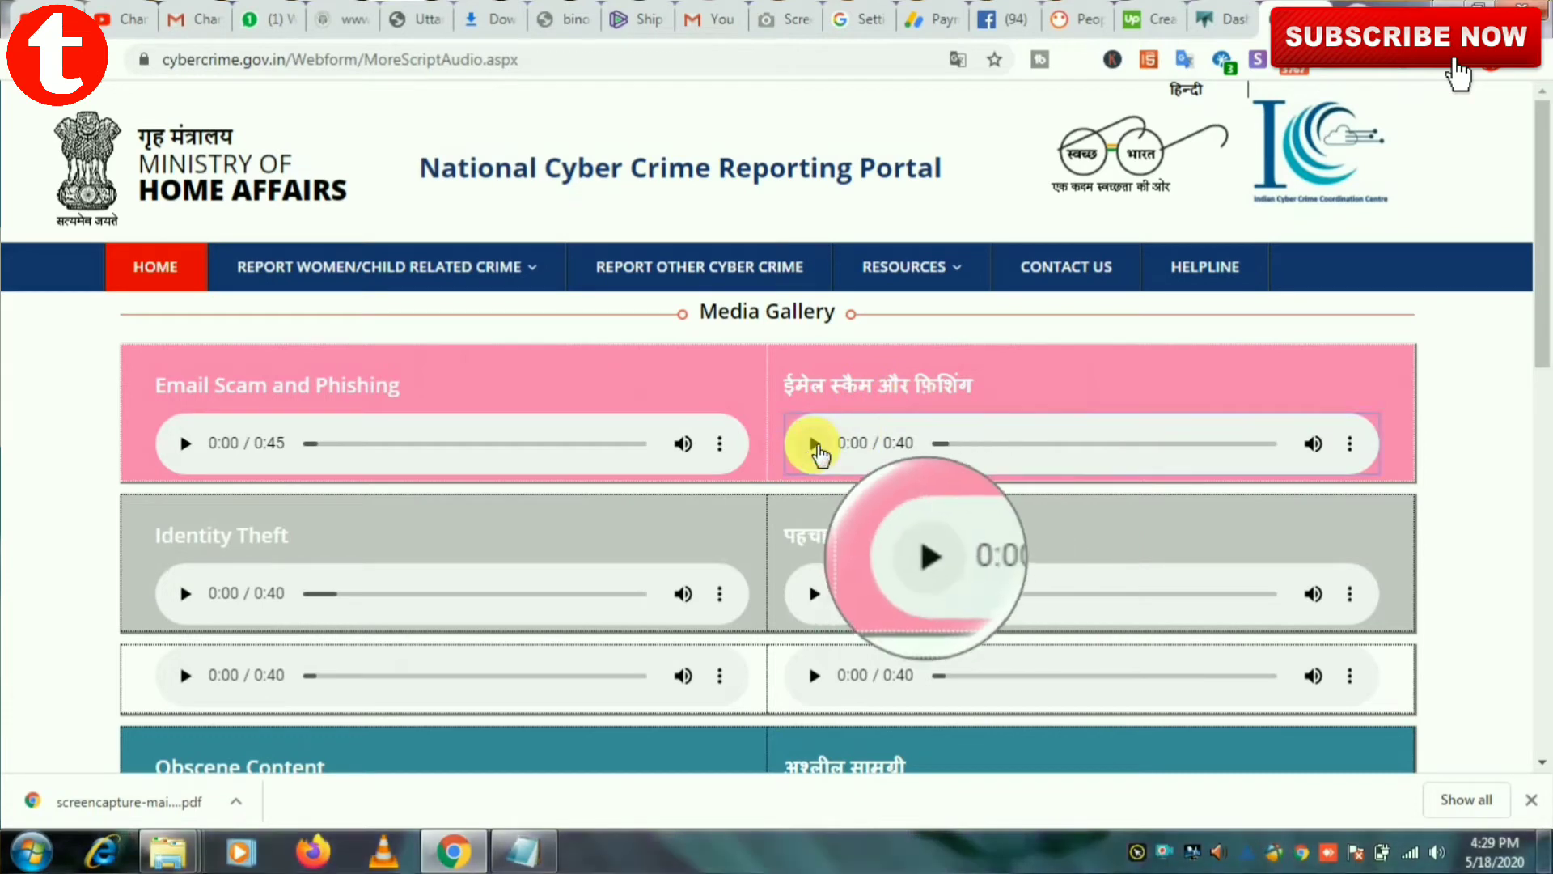
Watch the Hindi email-phishing clip, return home, start a complaint and accept the terms.
{"action": "left_click", "coordinate": [813, 445]}
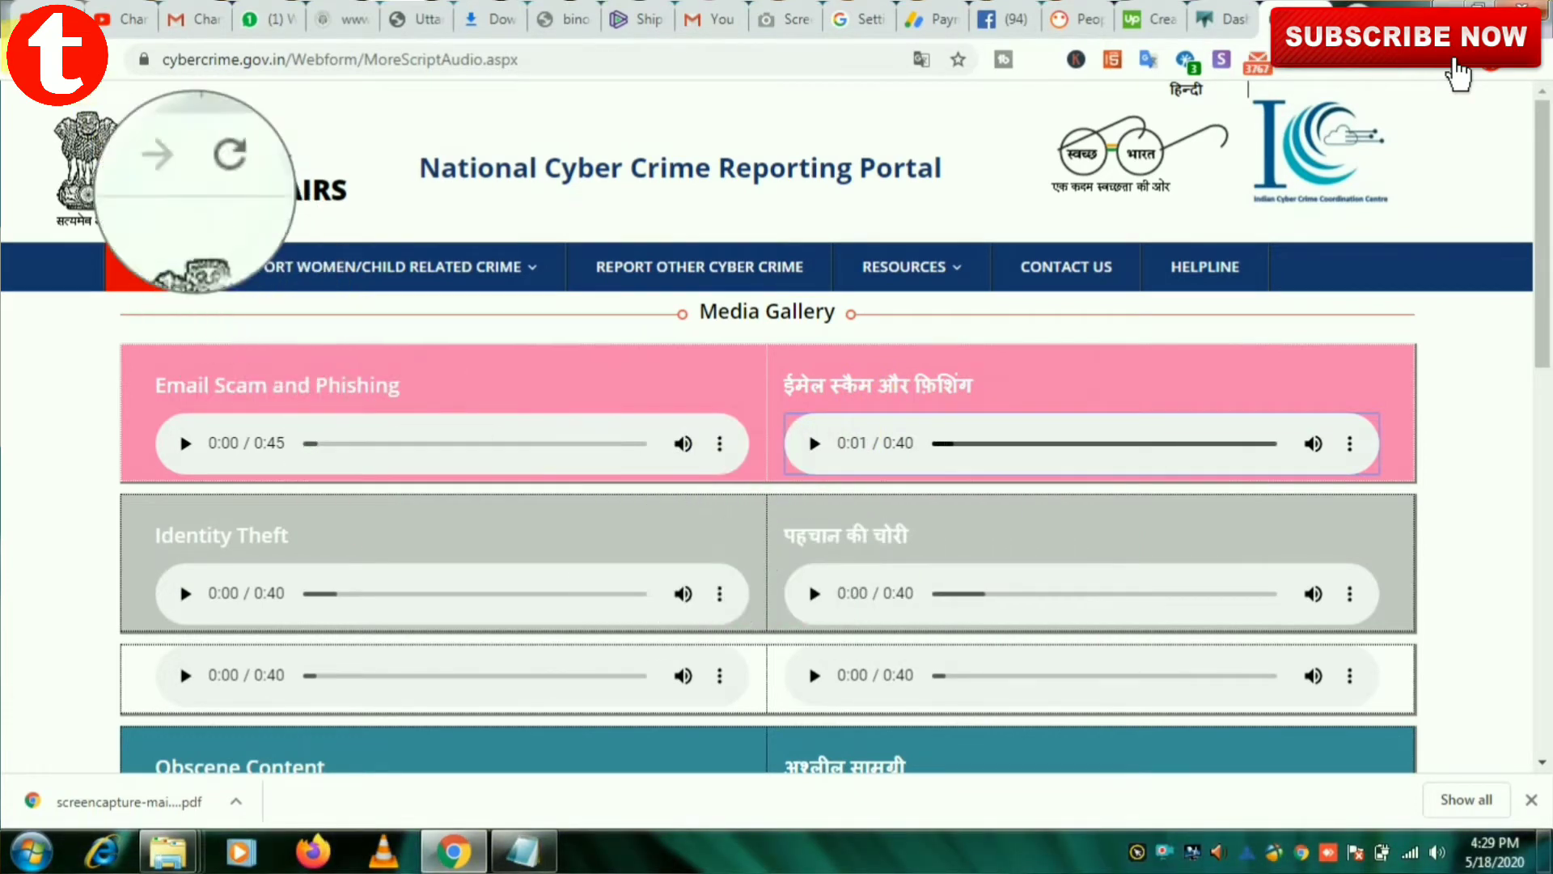
{"action": "left_click", "coordinate": [24, 59]}
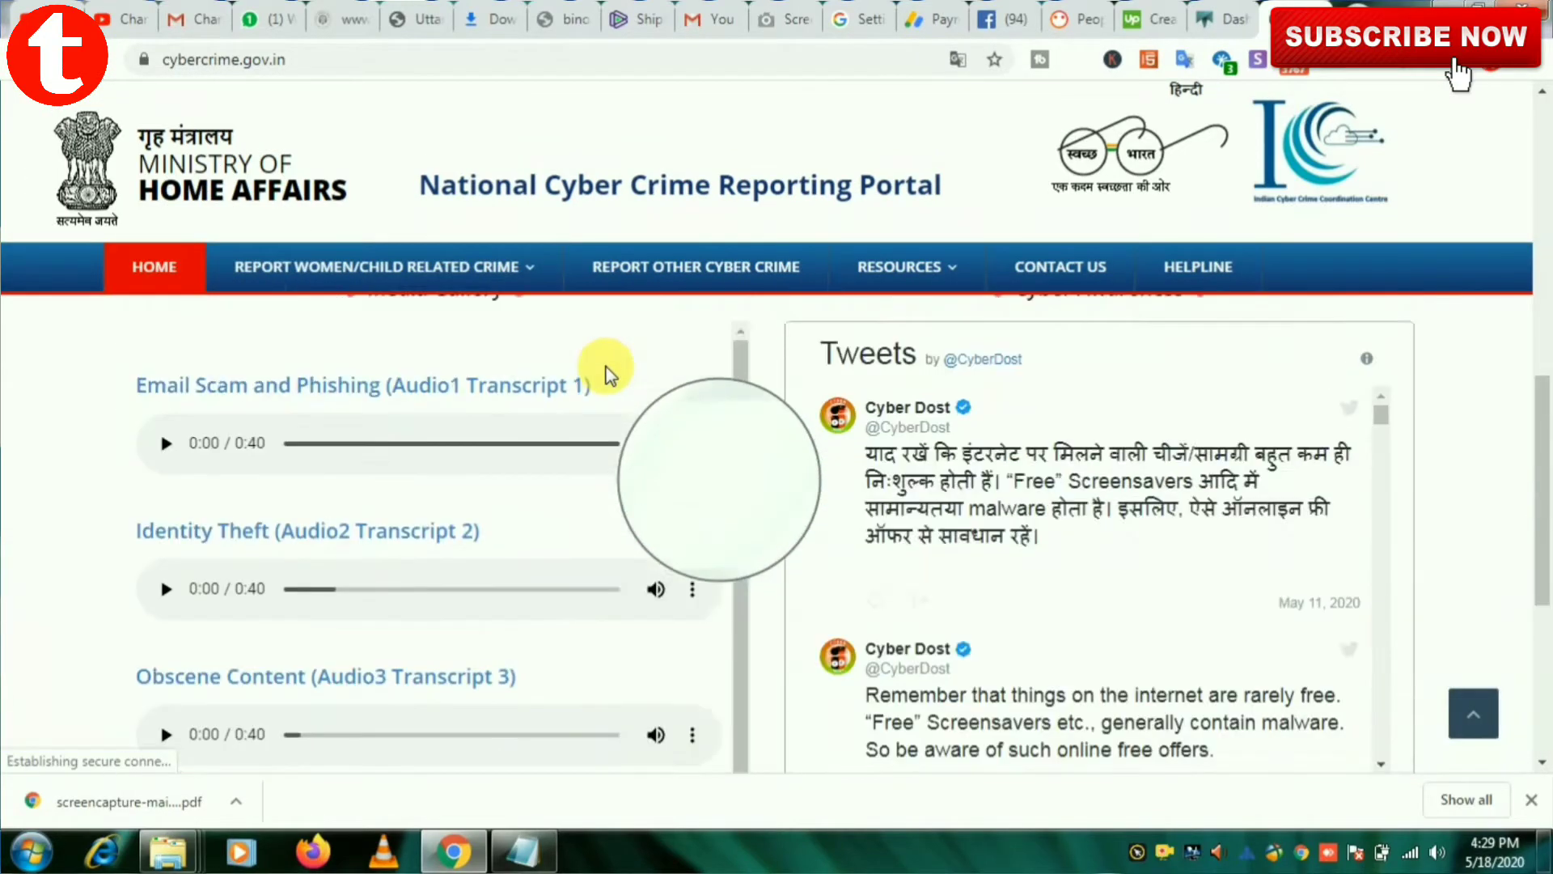
{"action": "scroll", "coordinate": [608, 374], "scroll_direction": "up", "scroll_amount": 4}
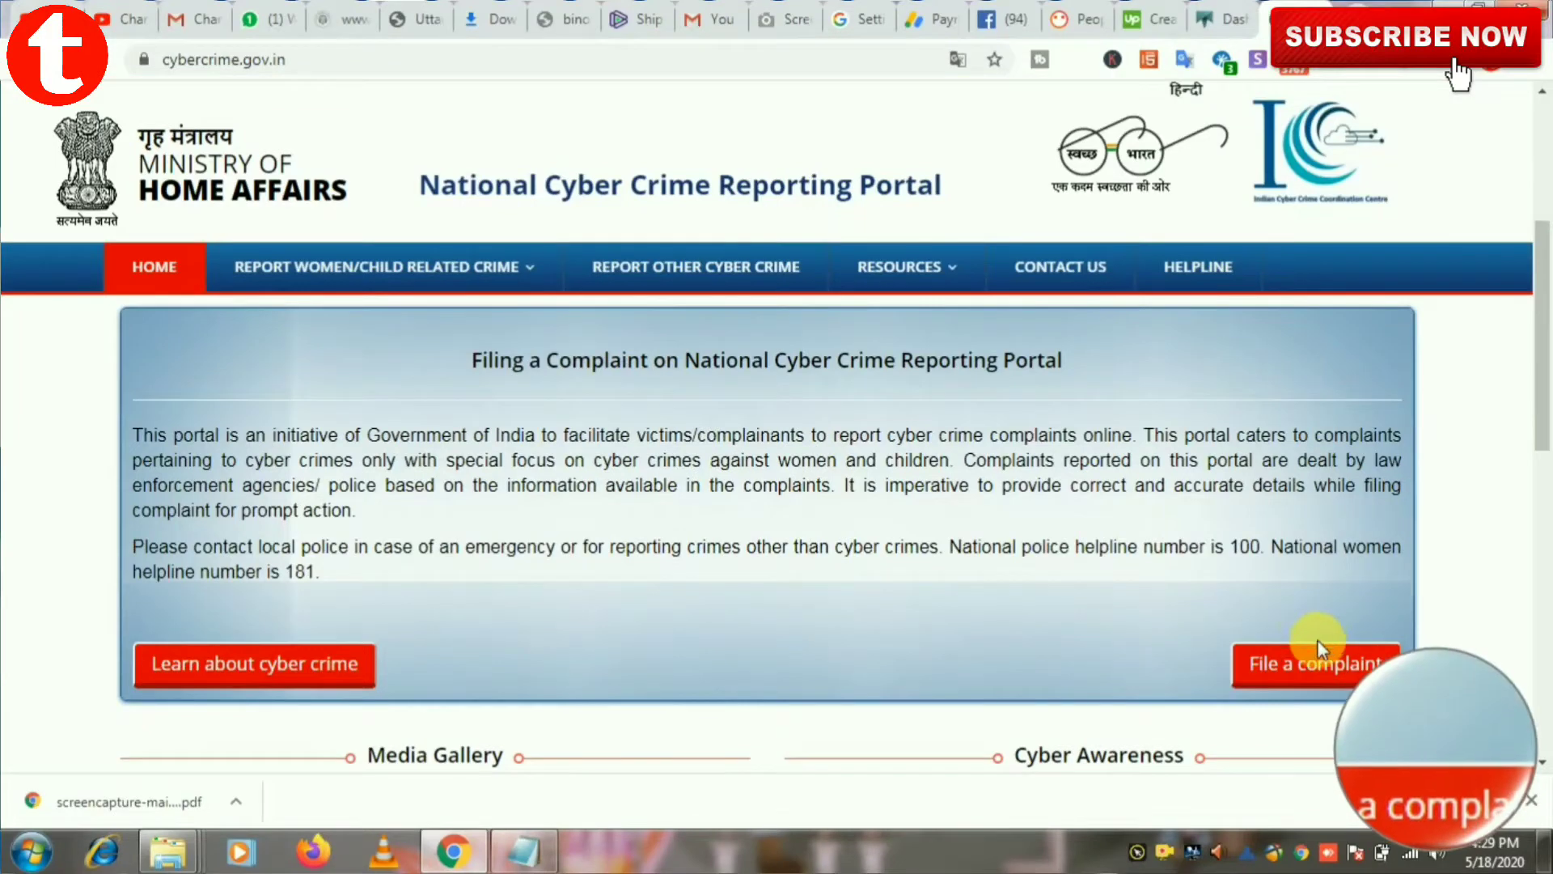
{"action": "left_click", "coordinate": [1288, 676]}
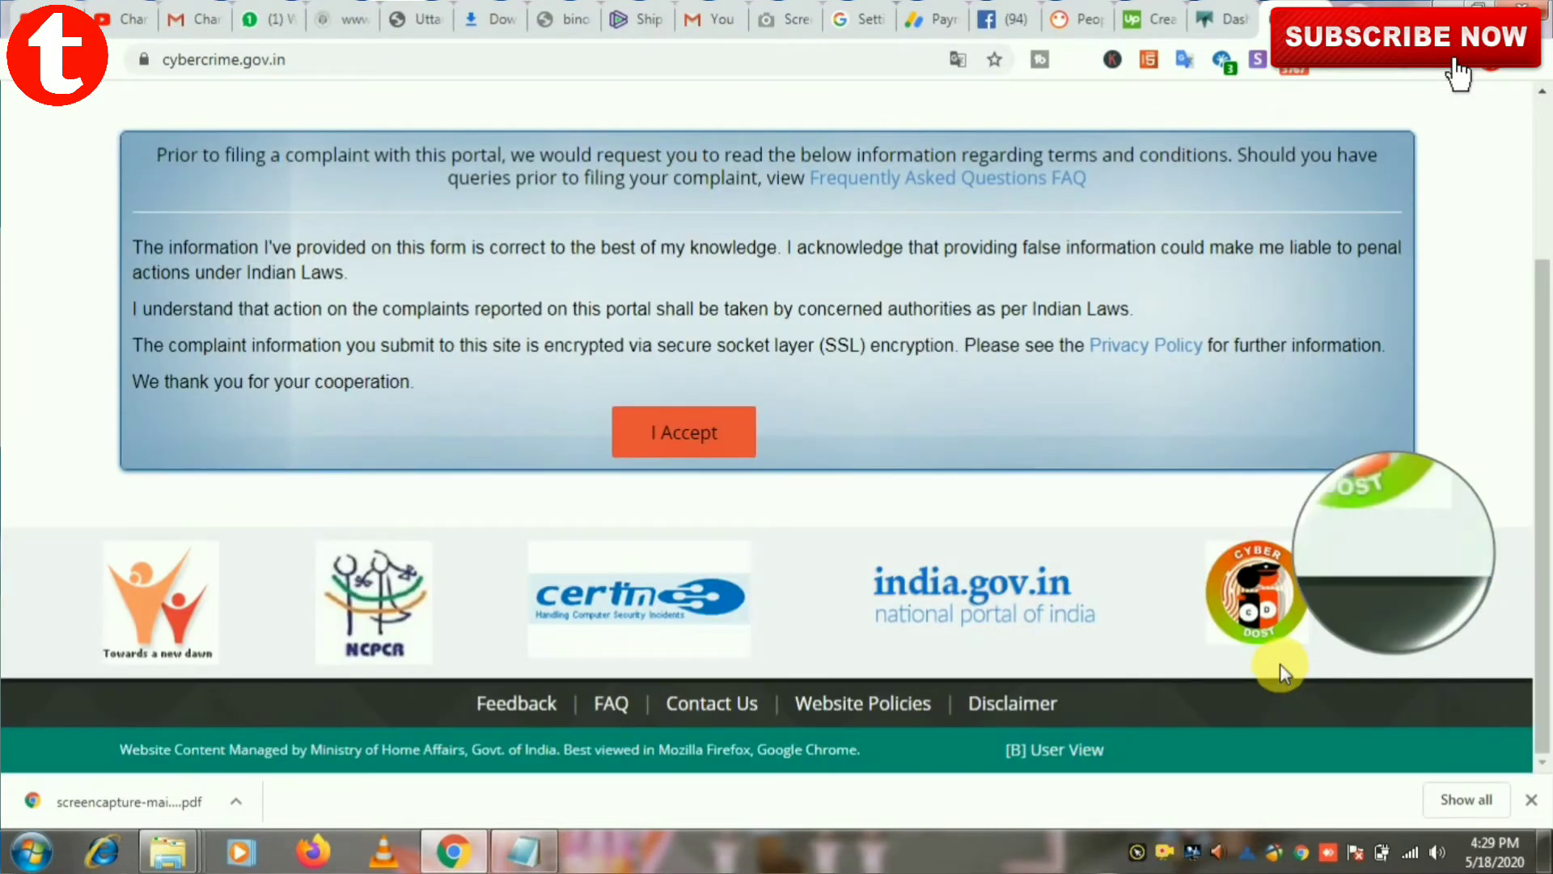
{"action": "left_click", "coordinate": [654, 451]}
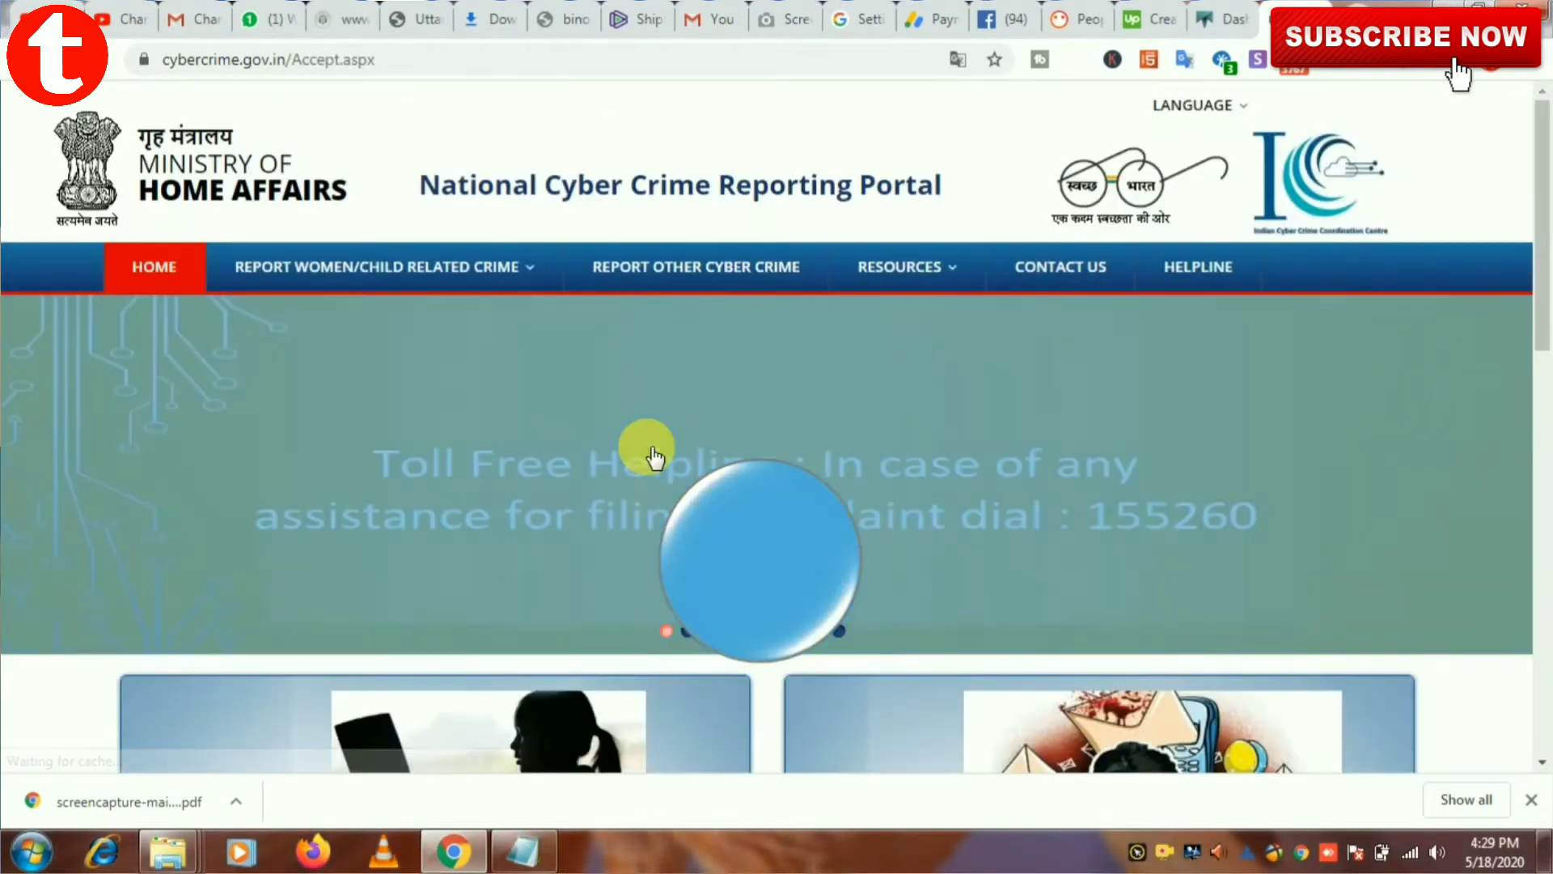
Scroll down to the Report Other Cyber Crime card.
{"action": "scroll", "coordinate": [653, 453], "scroll_direction": "down", "scroll_amount": 5}
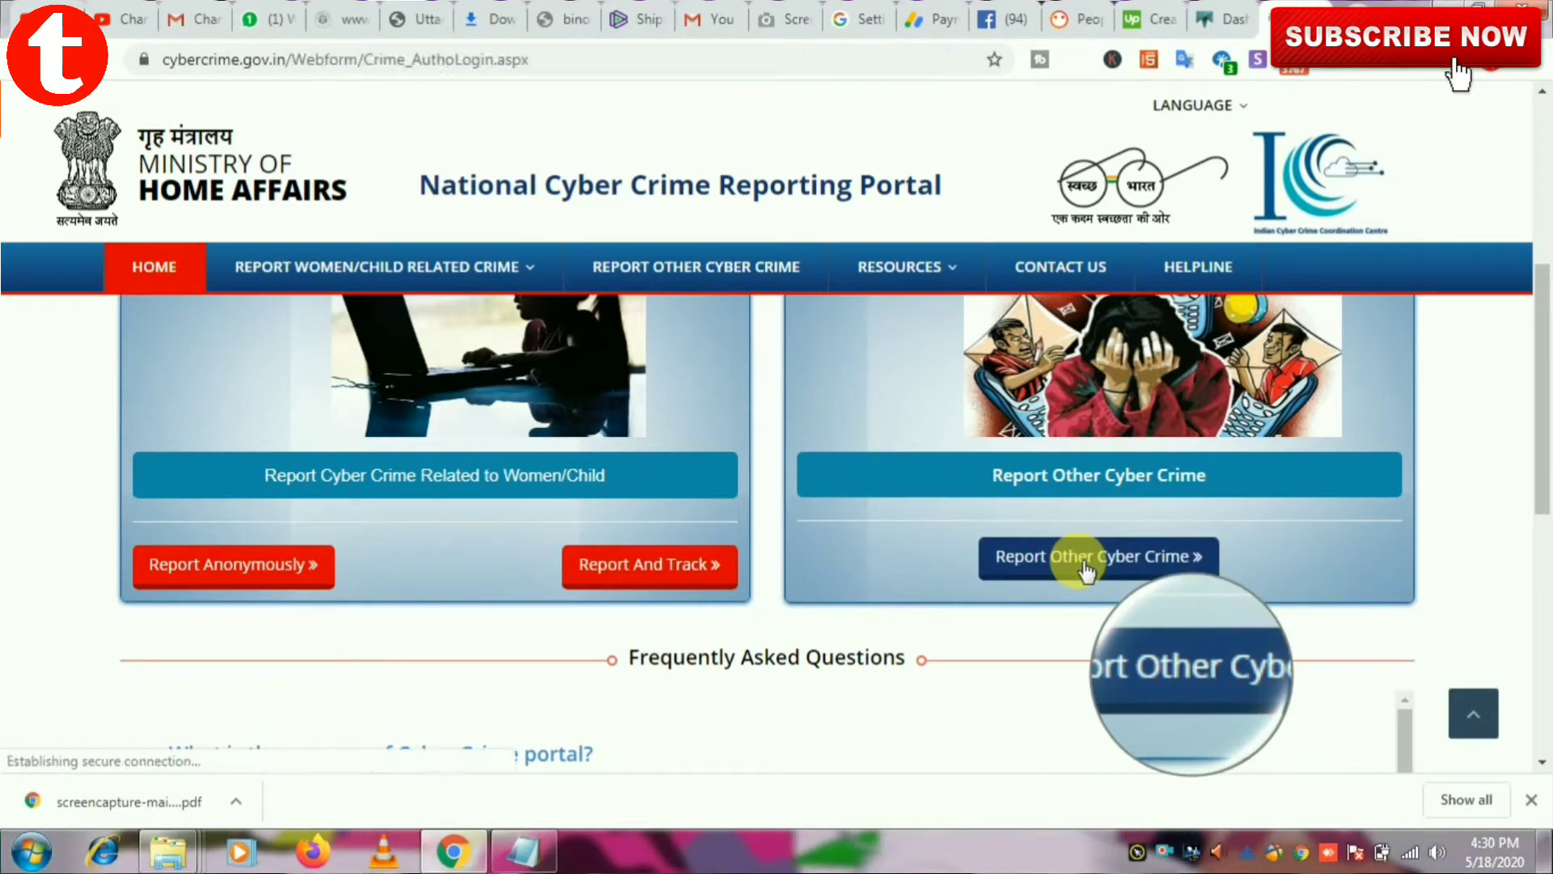
Select UTTAR PRADESH as the state on the citizen login form.
{"action": "scroll", "coordinate": [1044, 556], "scroll_direction": "down", "scroll_amount": 2}
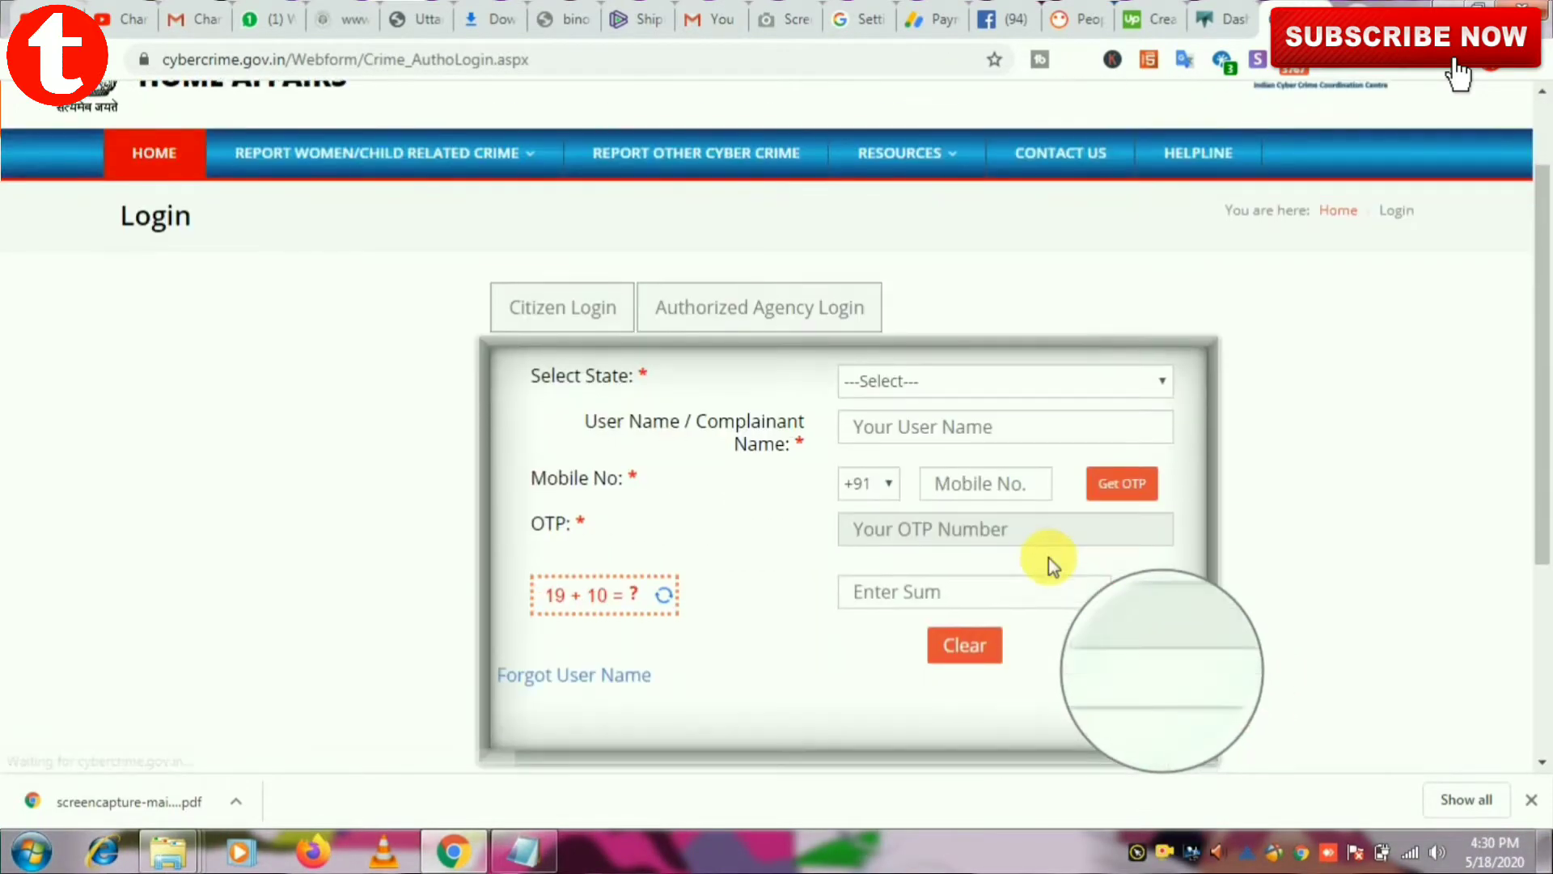
{"action": "scroll", "coordinate": [1048, 556], "scroll_direction": "down", "scroll_amount": 2}
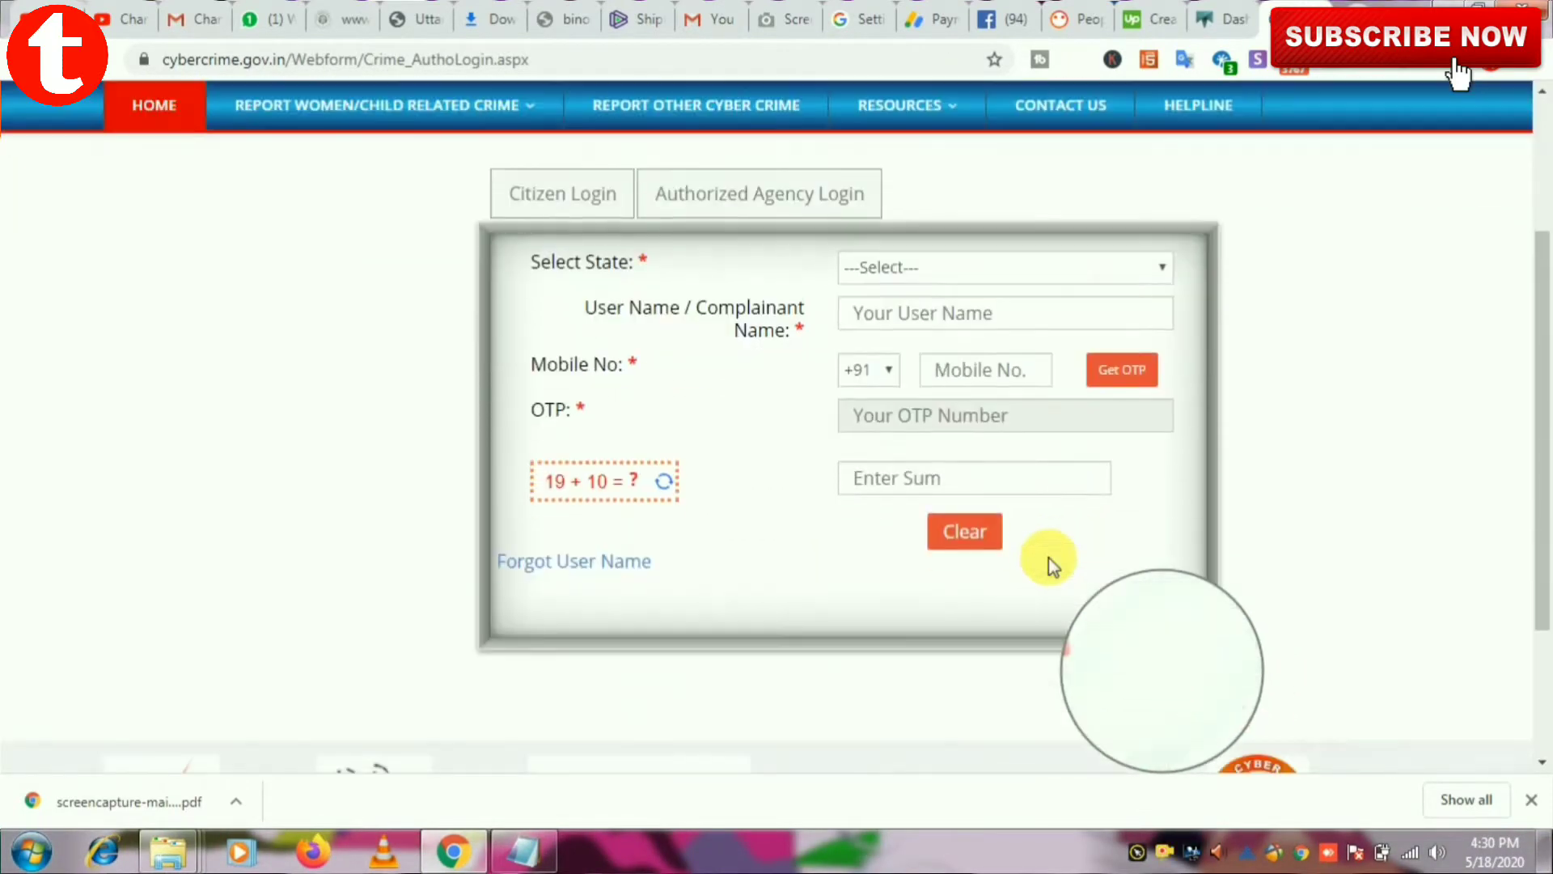
{"action": "left_click", "coordinate": [909, 279]}
{"action": "scroll", "coordinate": [947, 551], "scroll_direction": "down", "scroll_amount": 5}
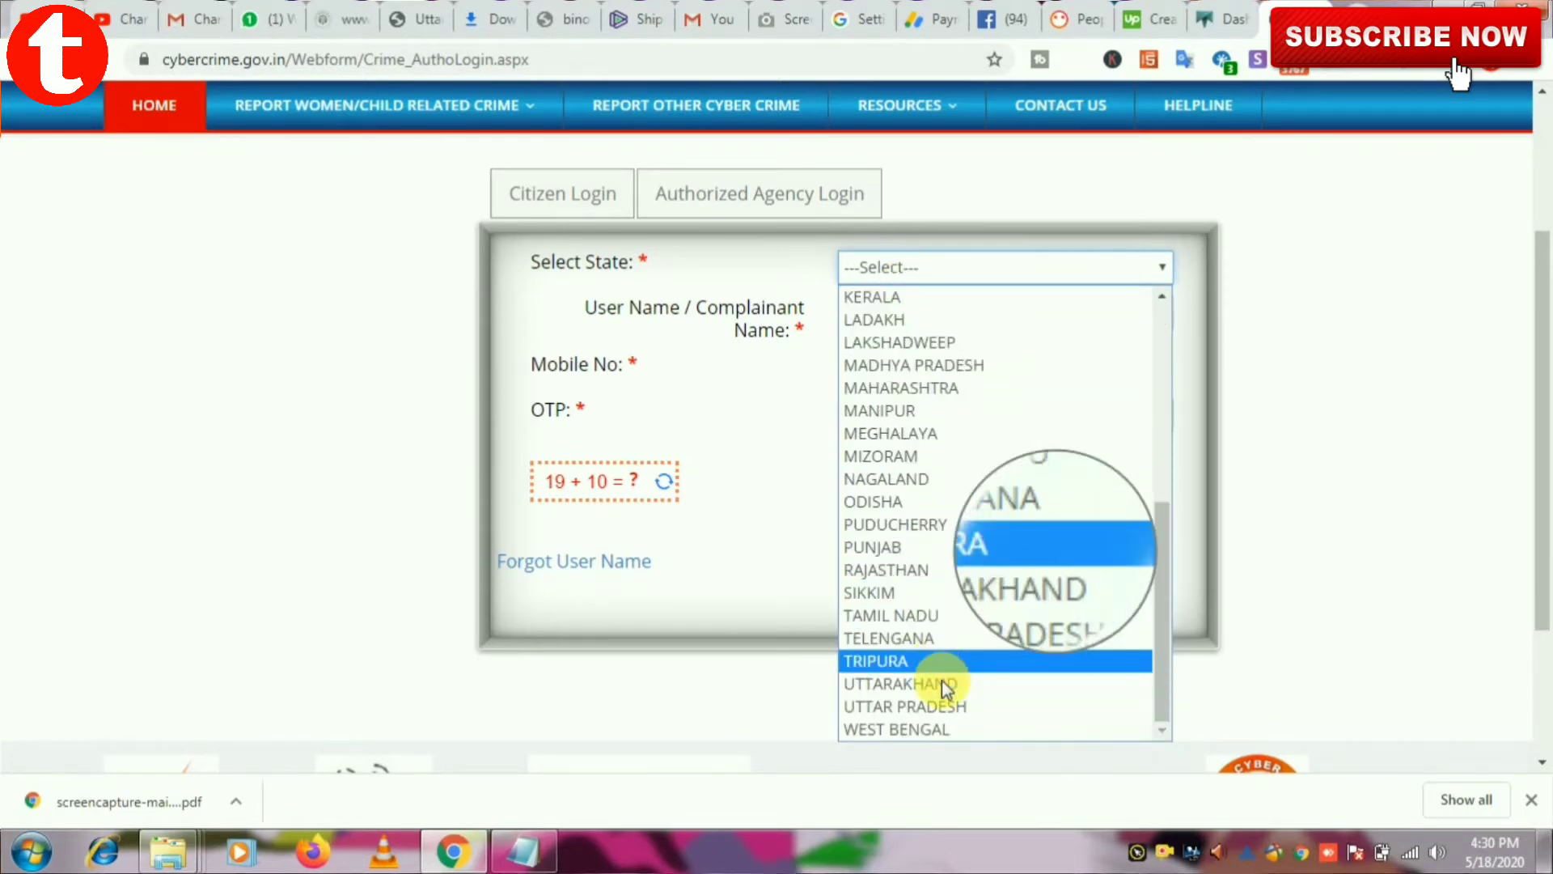
{"action": "left_click", "coordinate": [934, 707]}
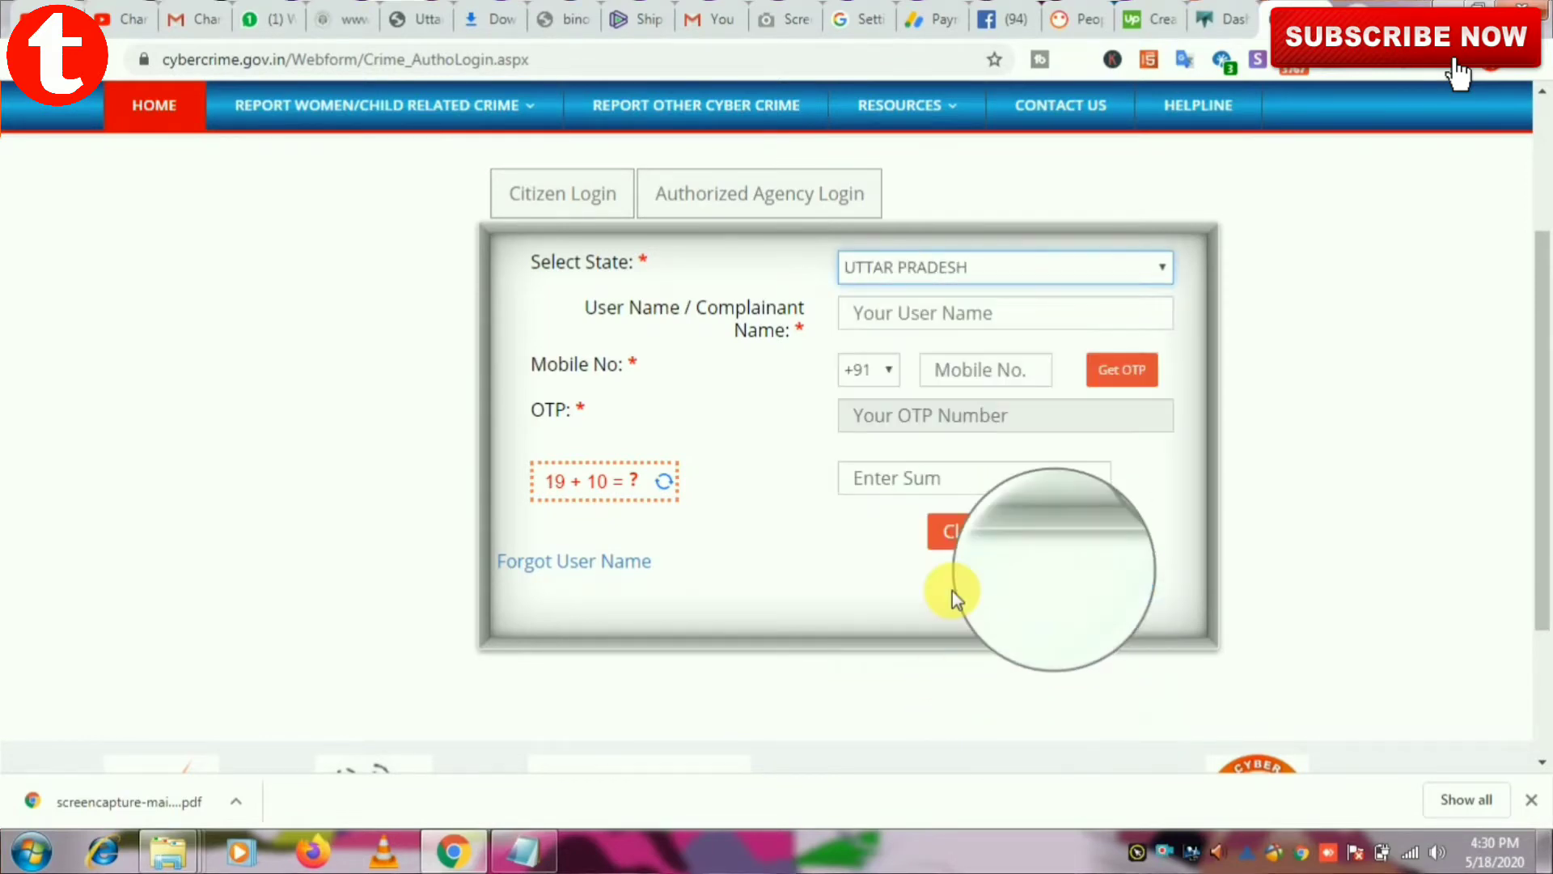
Fill in the complainant's name and mobile number, enter the received OTP, and submit the login.
{"action": "left_click", "coordinate": [981, 312]}
{"action": "left_click", "coordinate": [971, 361]}
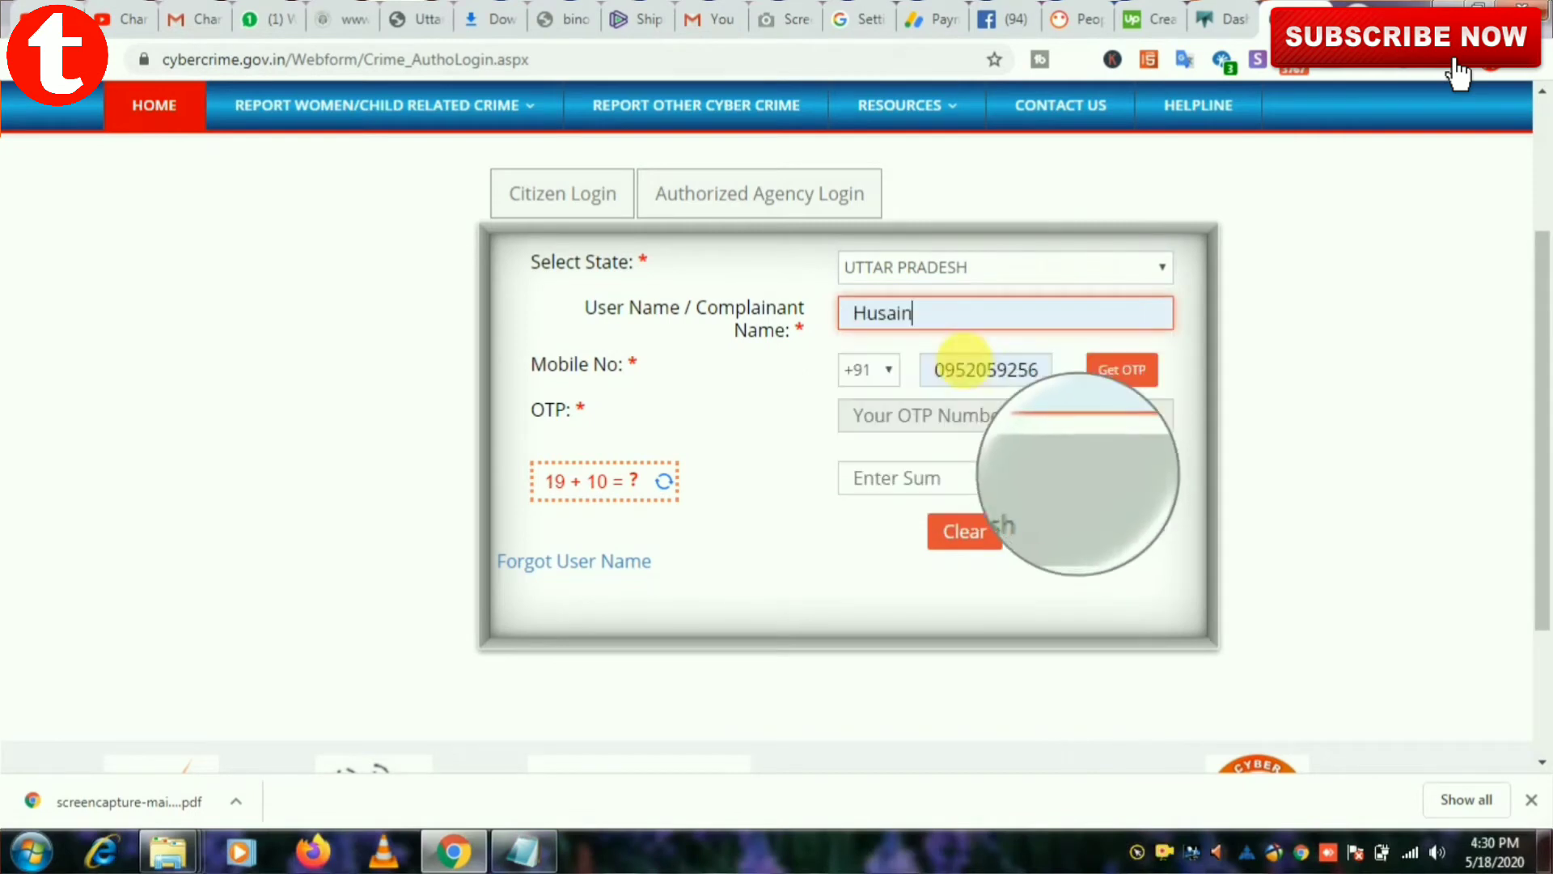
{"action": "left_click", "coordinate": [947, 370]}
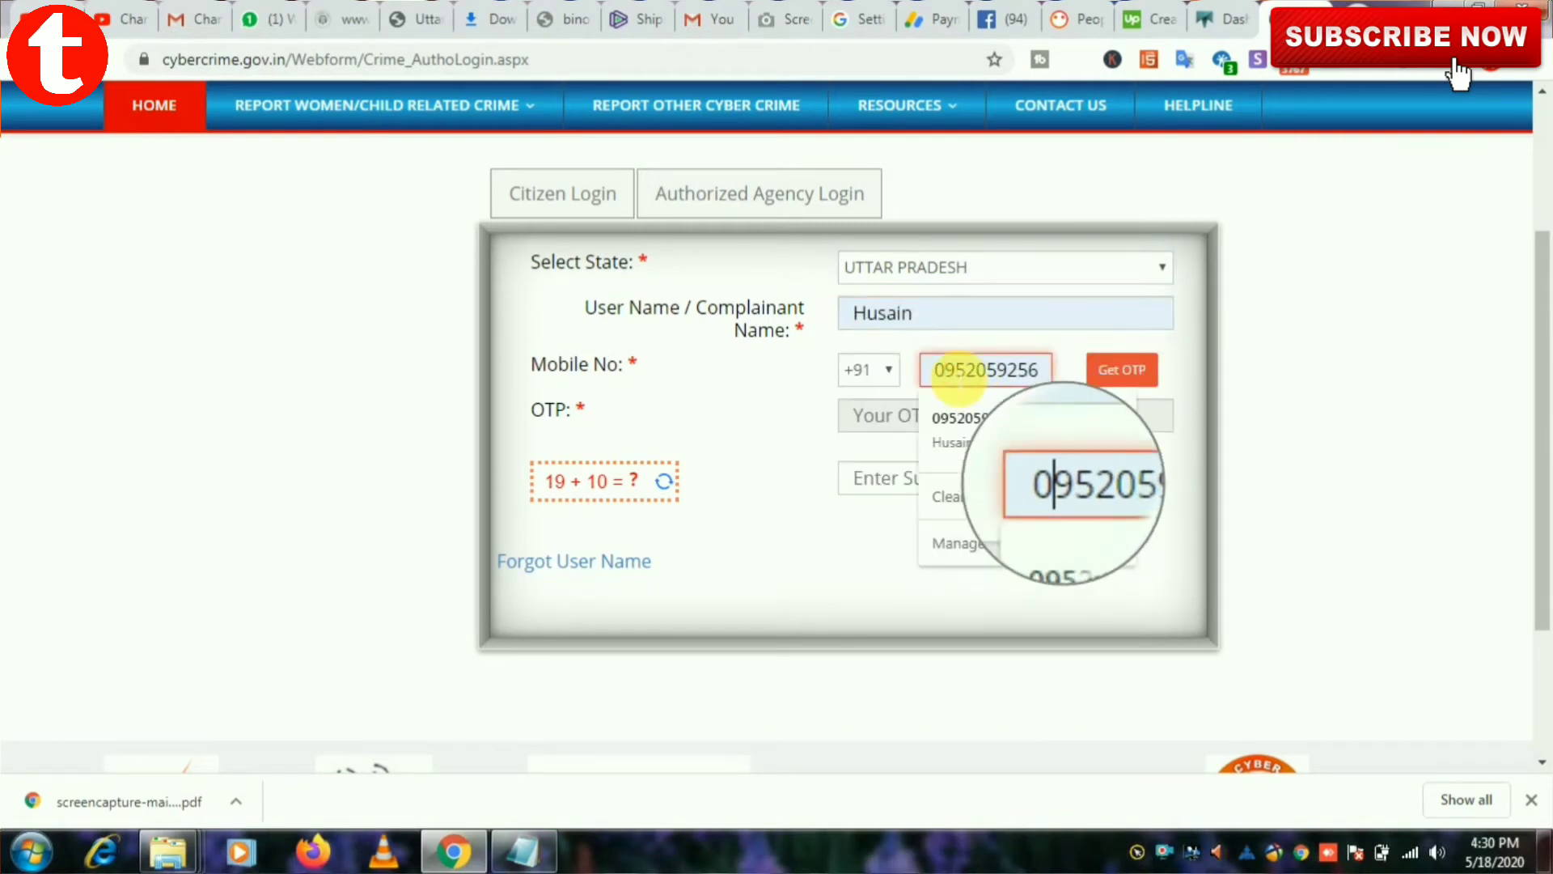
{"action": "left_click", "coordinate": [1131, 372]}
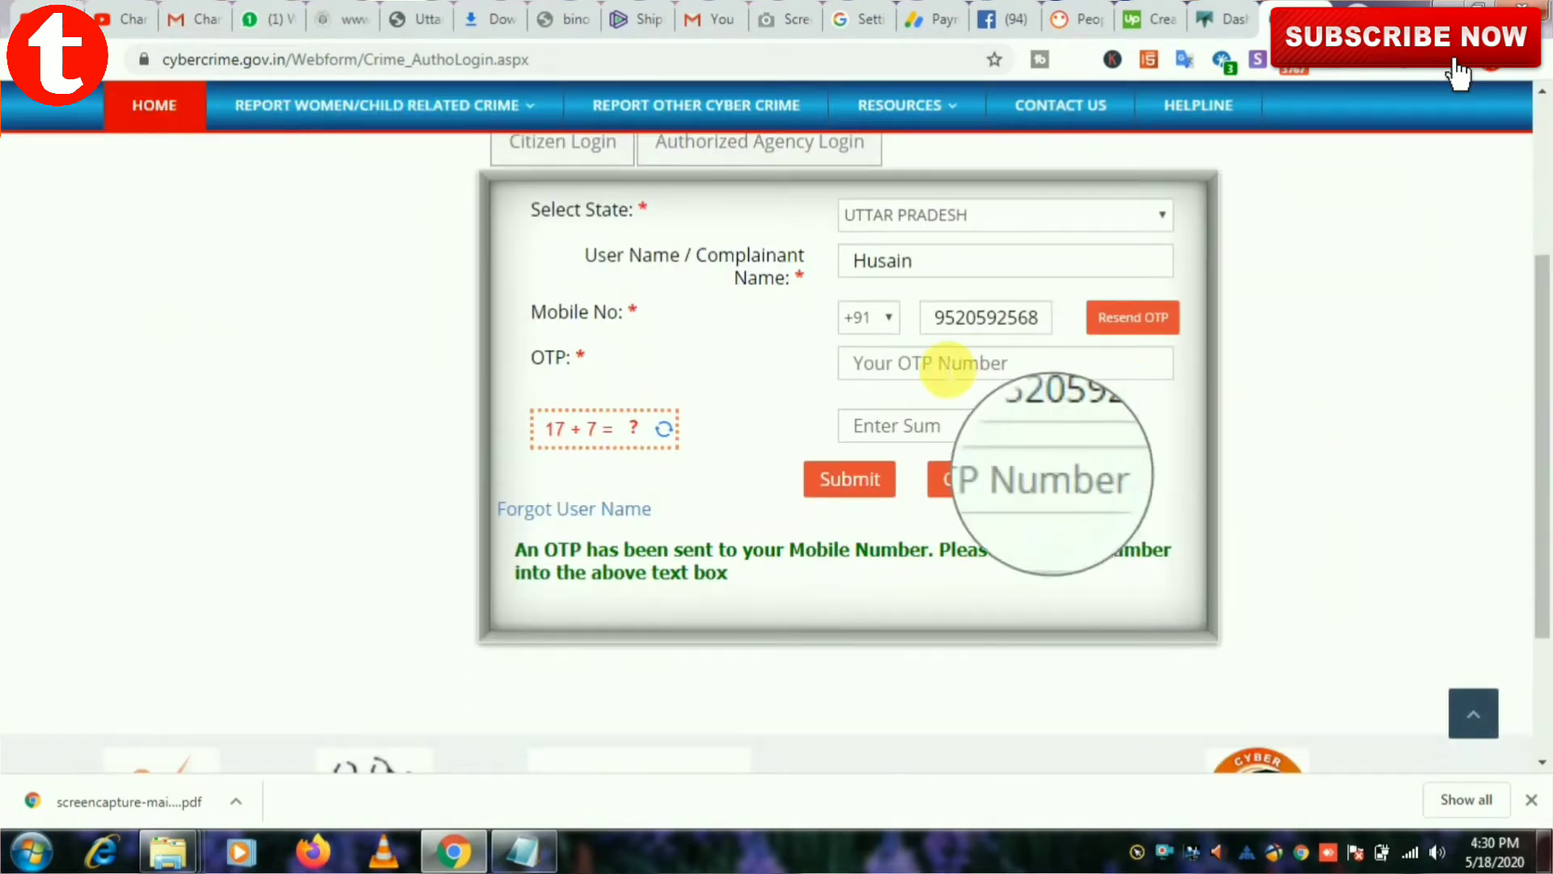
{"action": "left_click", "coordinate": [948, 368]}
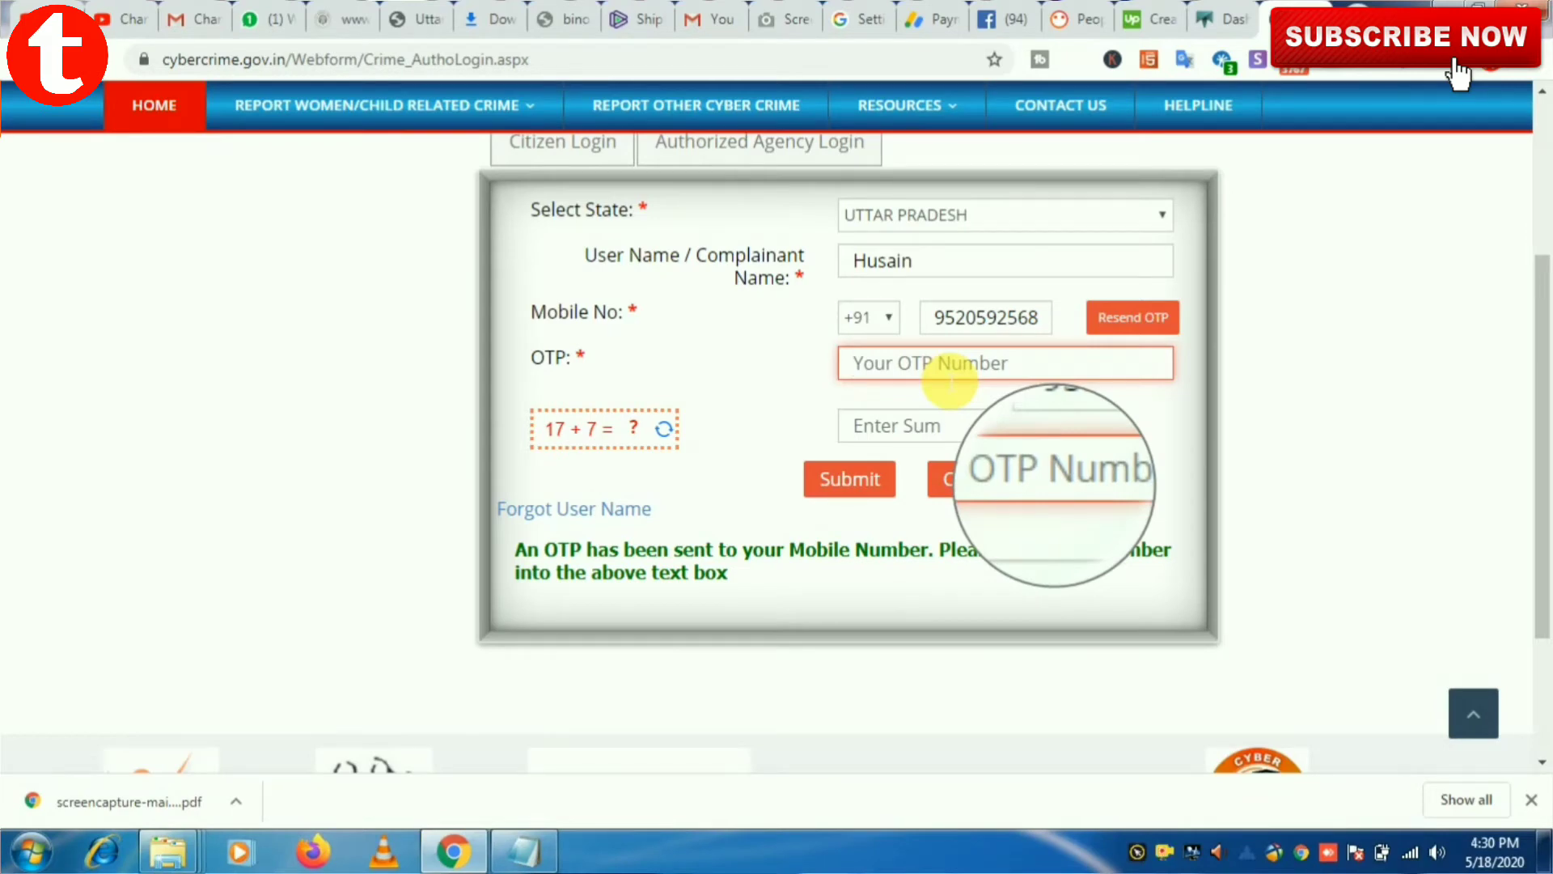
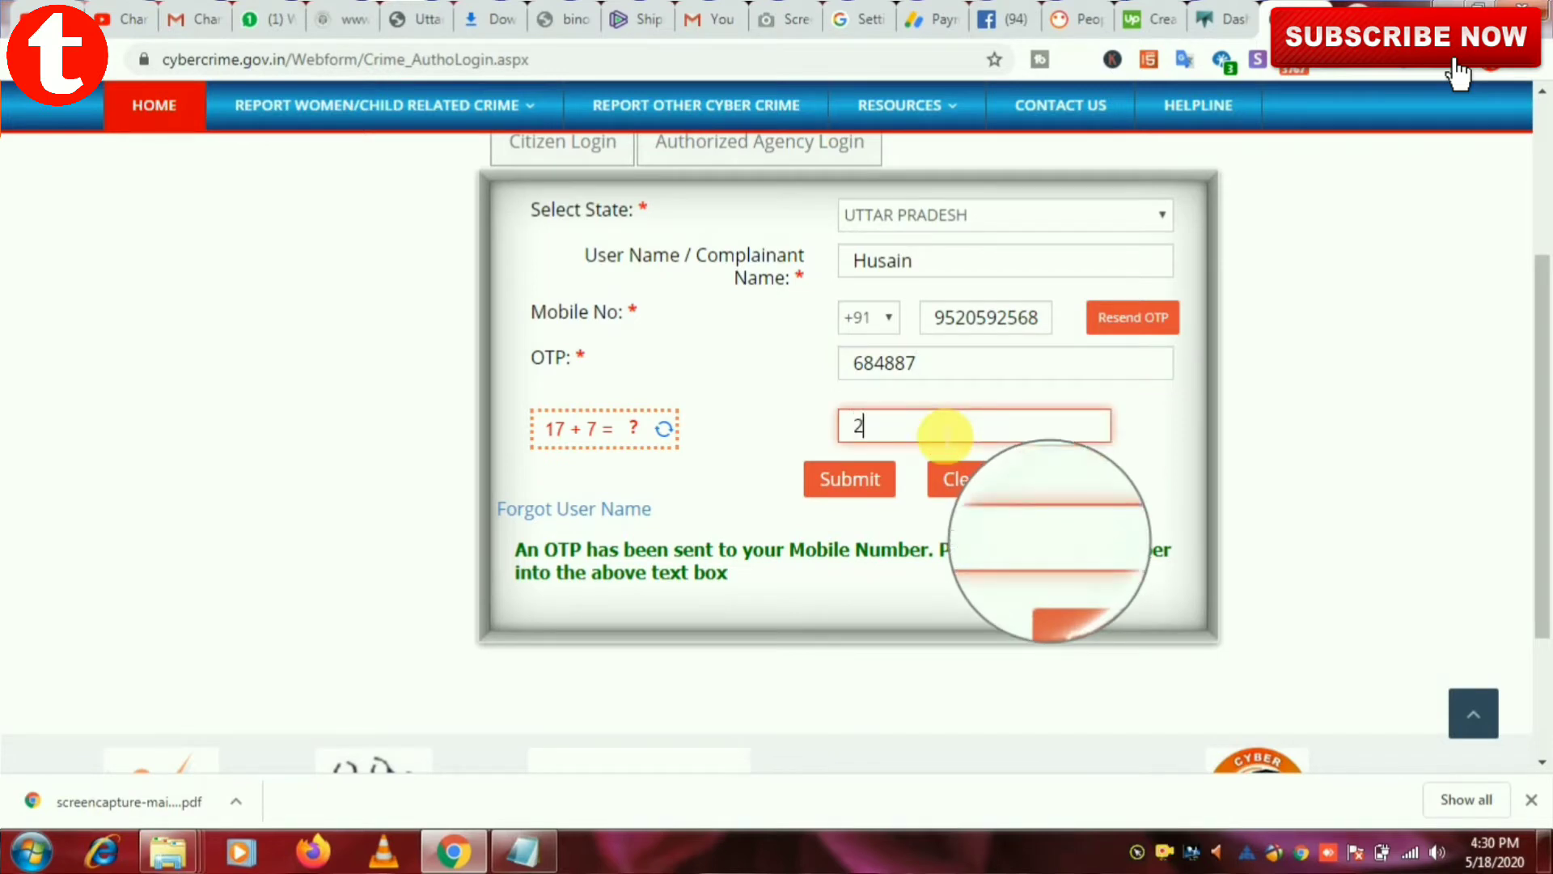
{"action": "left_click", "coordinate": [848, 485]}
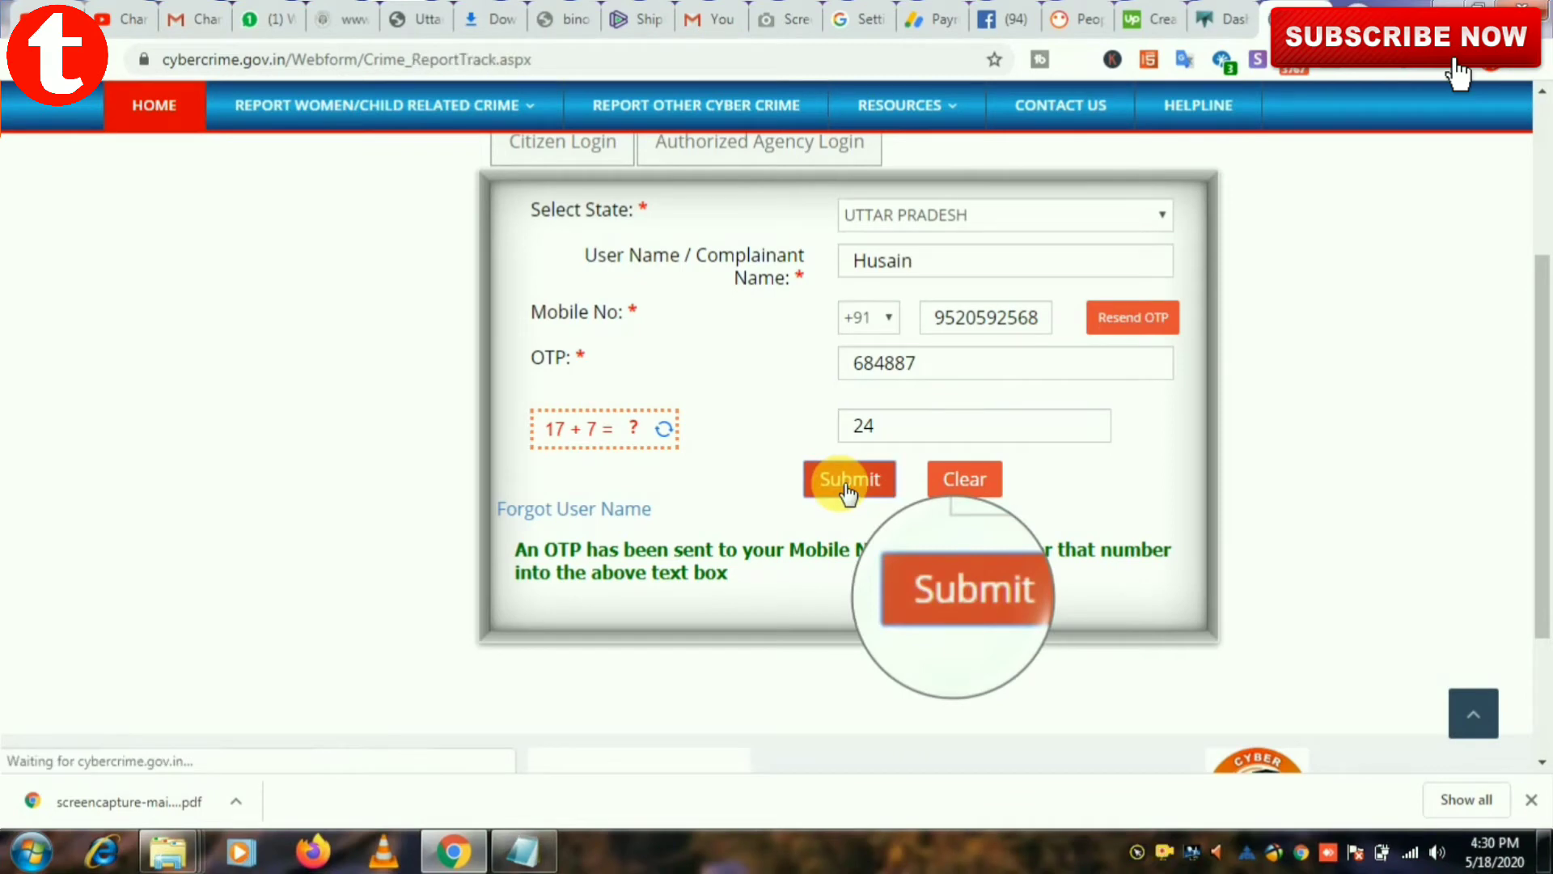
Choose Online and Social Media Related Crime as the complaint category in Incident Details.
{"action": "scroll", "coordinate": [833, 468], "scroll_direction": "down", "scroll_amount": 3}
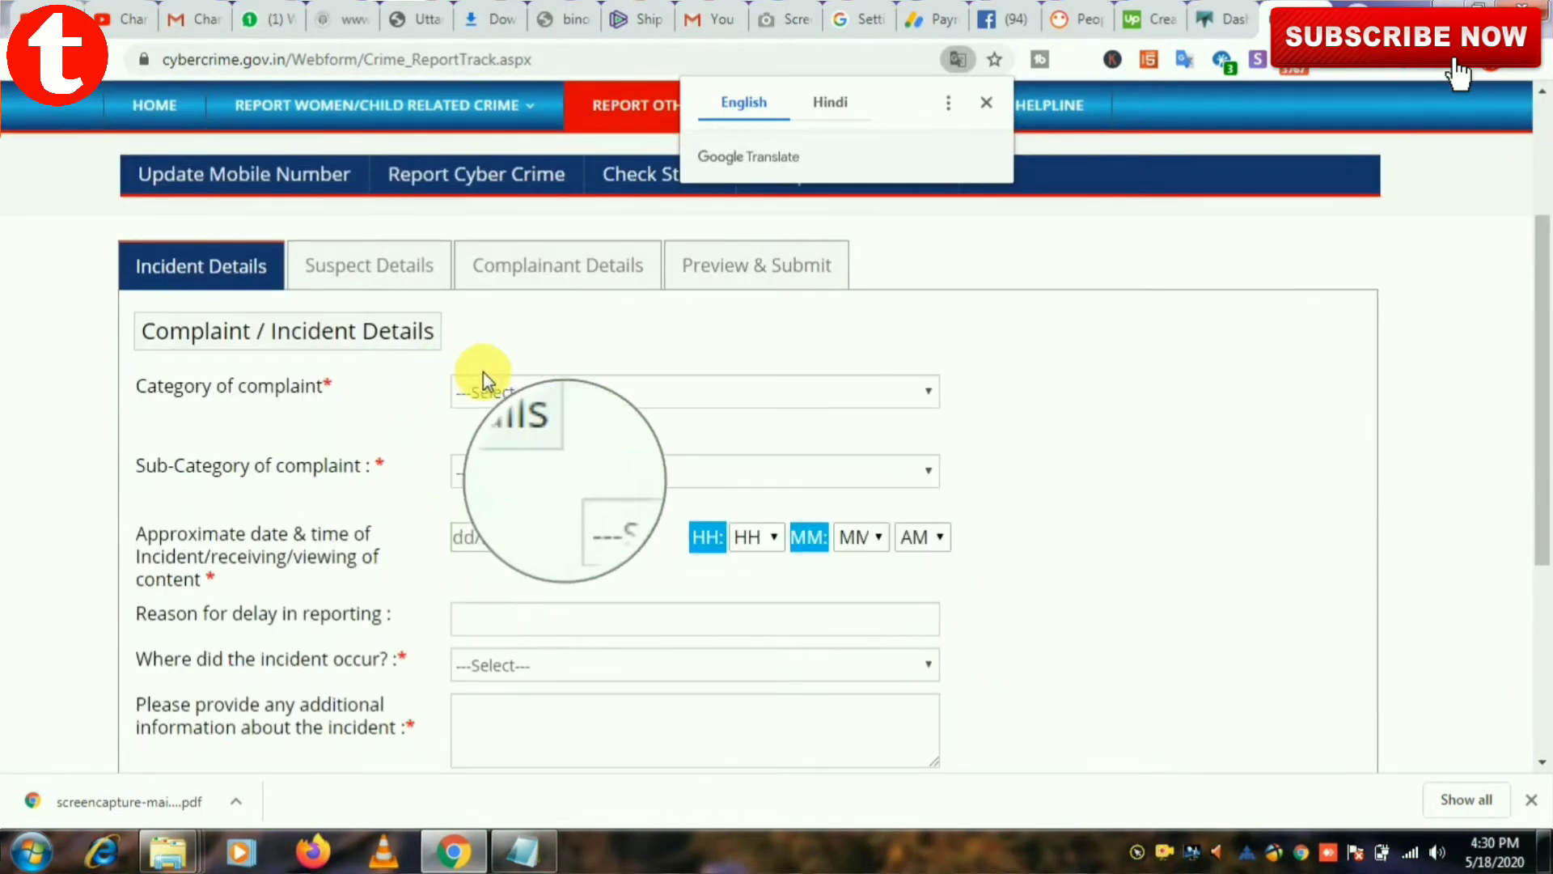
{"action": "scroll", "coordinate": [437, 379], "scroll_direction": "down", "scroll_amount": 2}
{"action": "scroll", "coordinate": [414, 376], "scroll_direction": "down", "scroll_amount": 2}
{"action": "scroll", "coordinate": [483, 311], "scroll_direction": "up", "scroll_amount": 2}
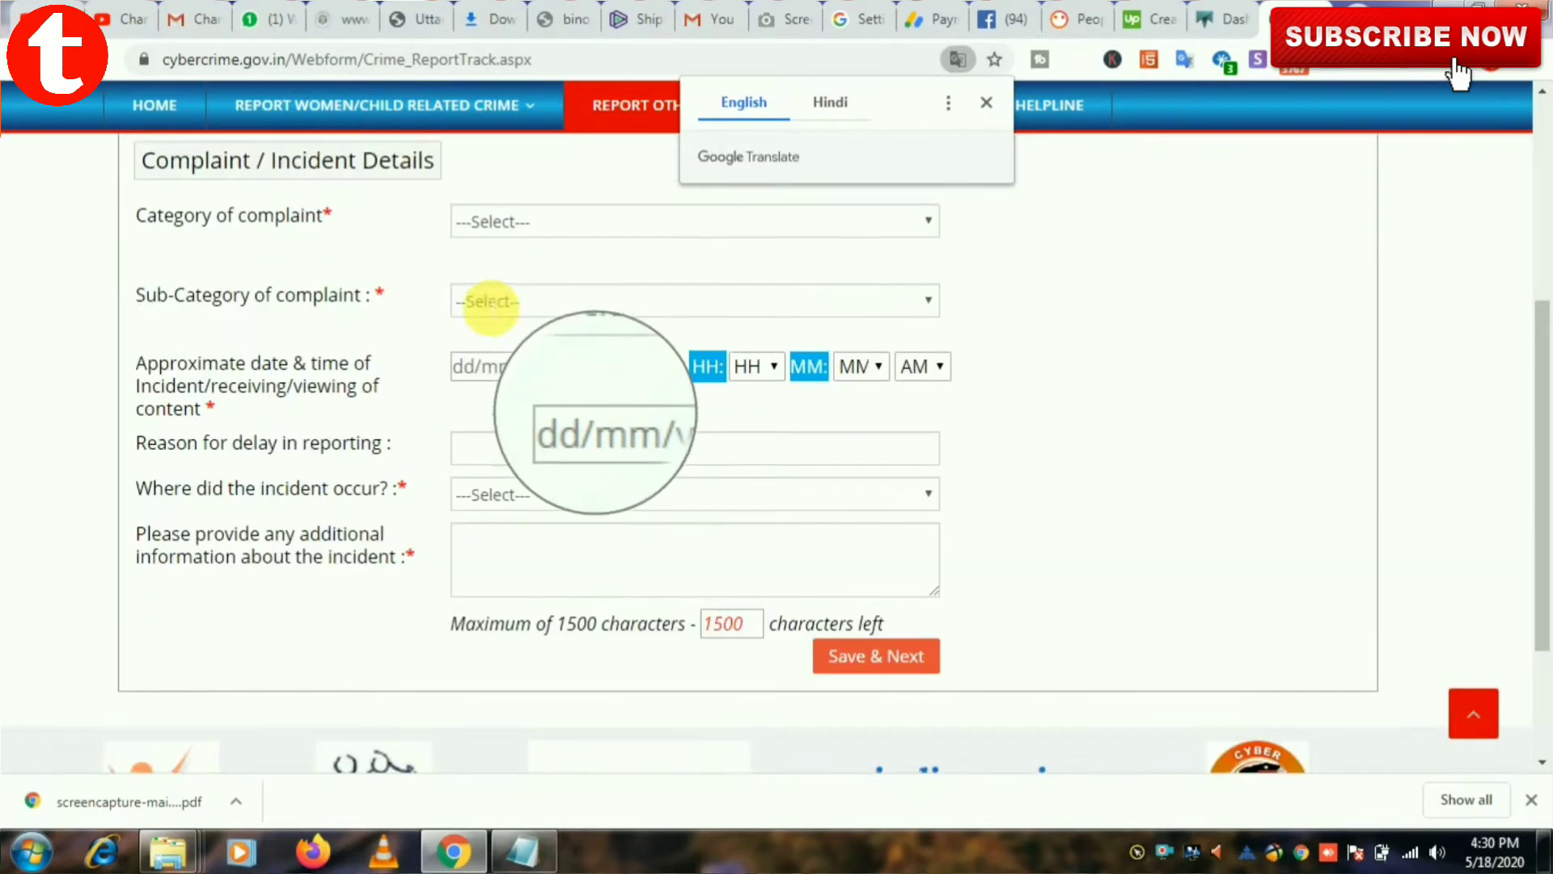
{"action": "left_click", "coordinate": [600, 290]}
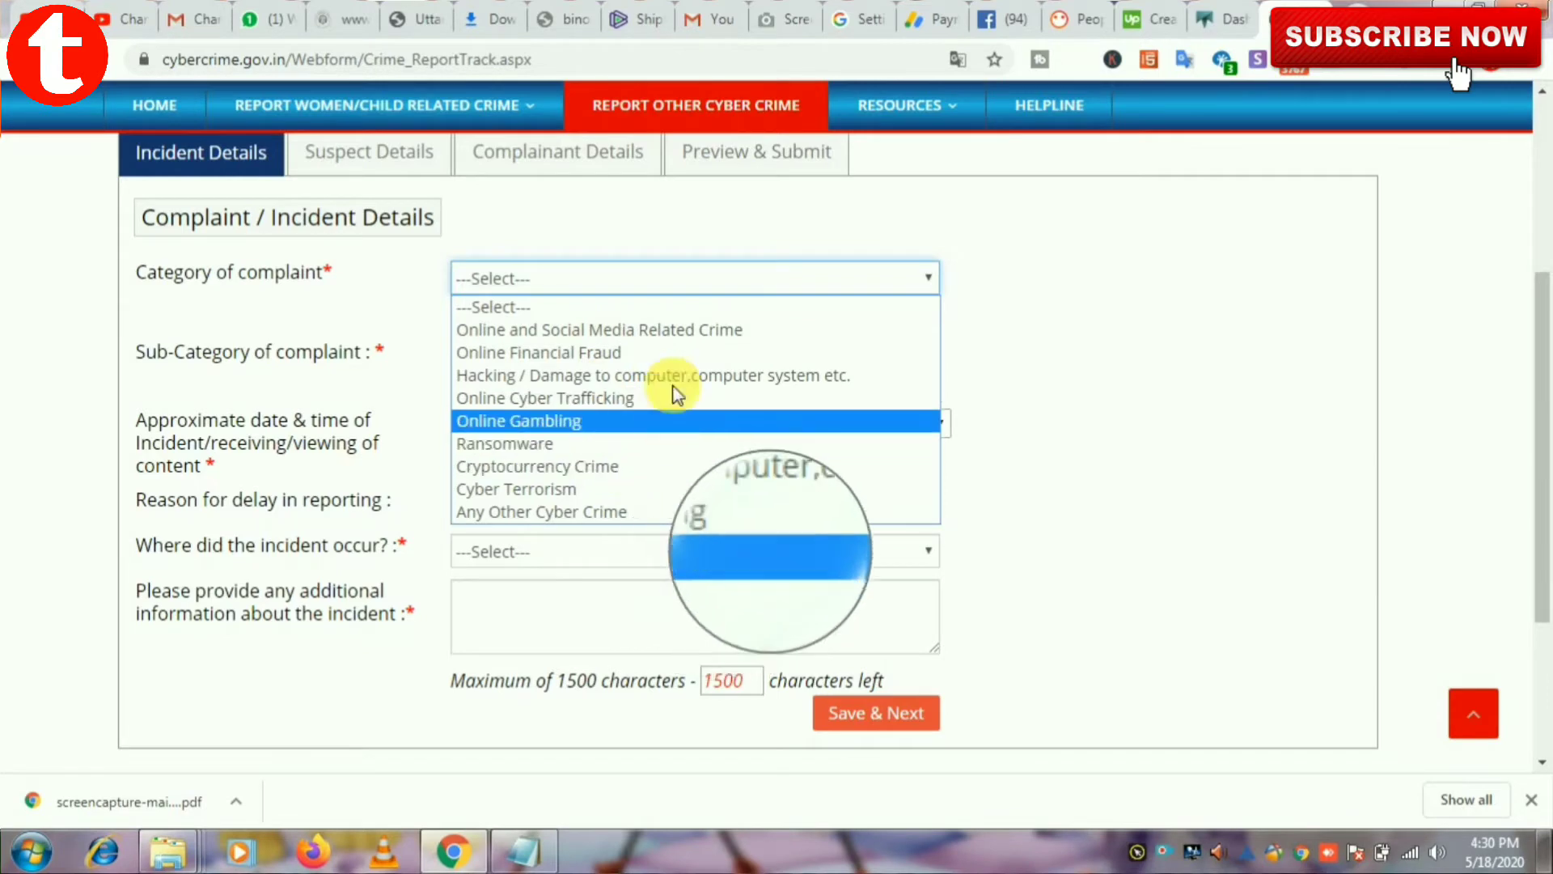
{"action": "left_click", "coordinate": [546, 330]}
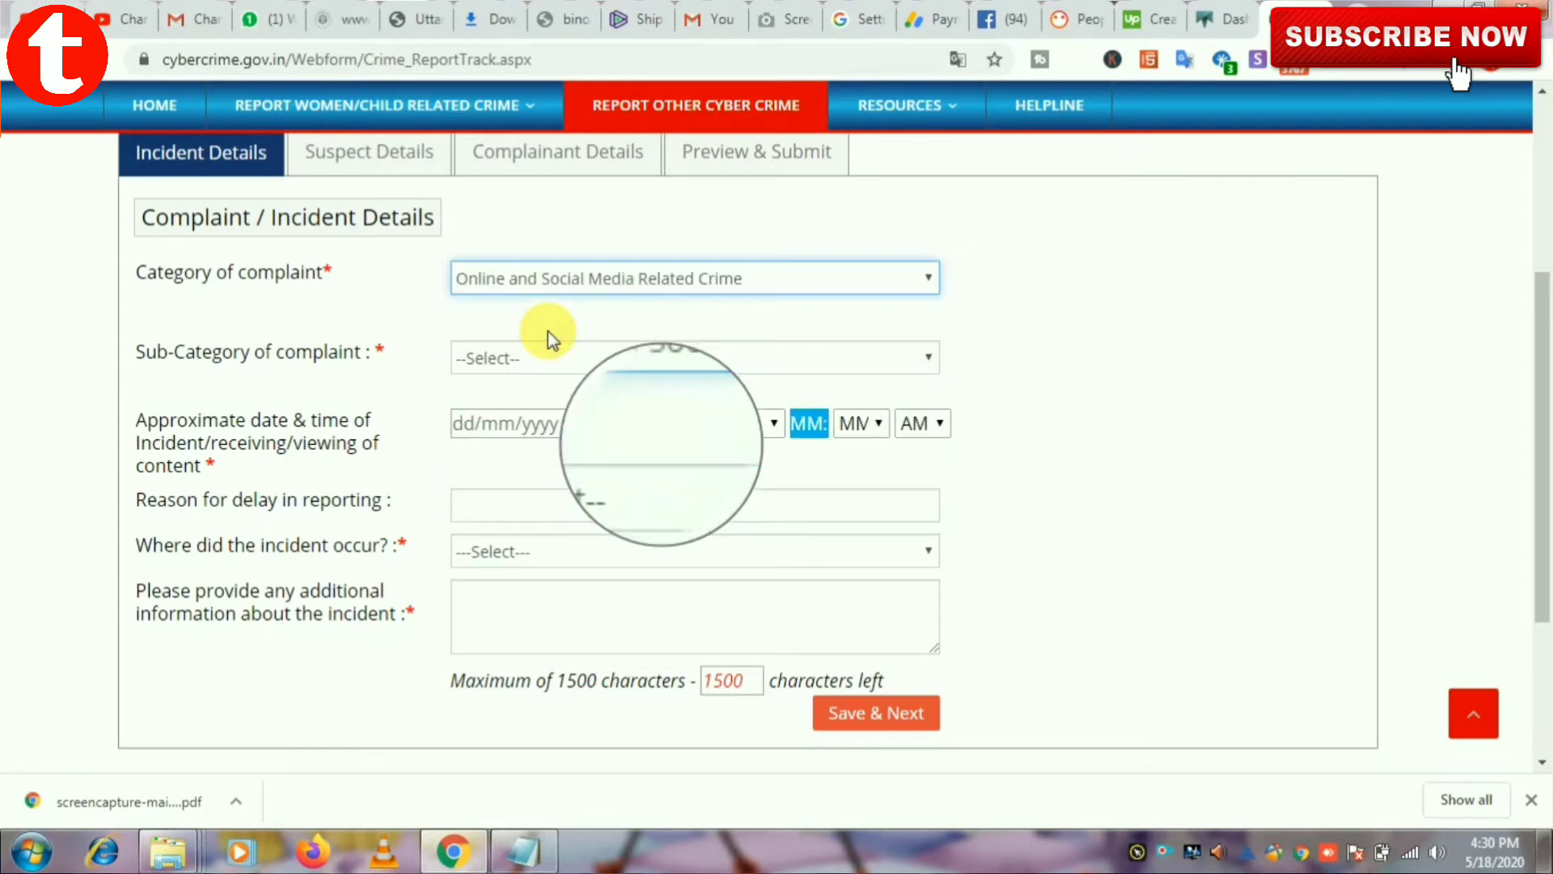
{"action": "left_click", "coordinate": [559, 356]}
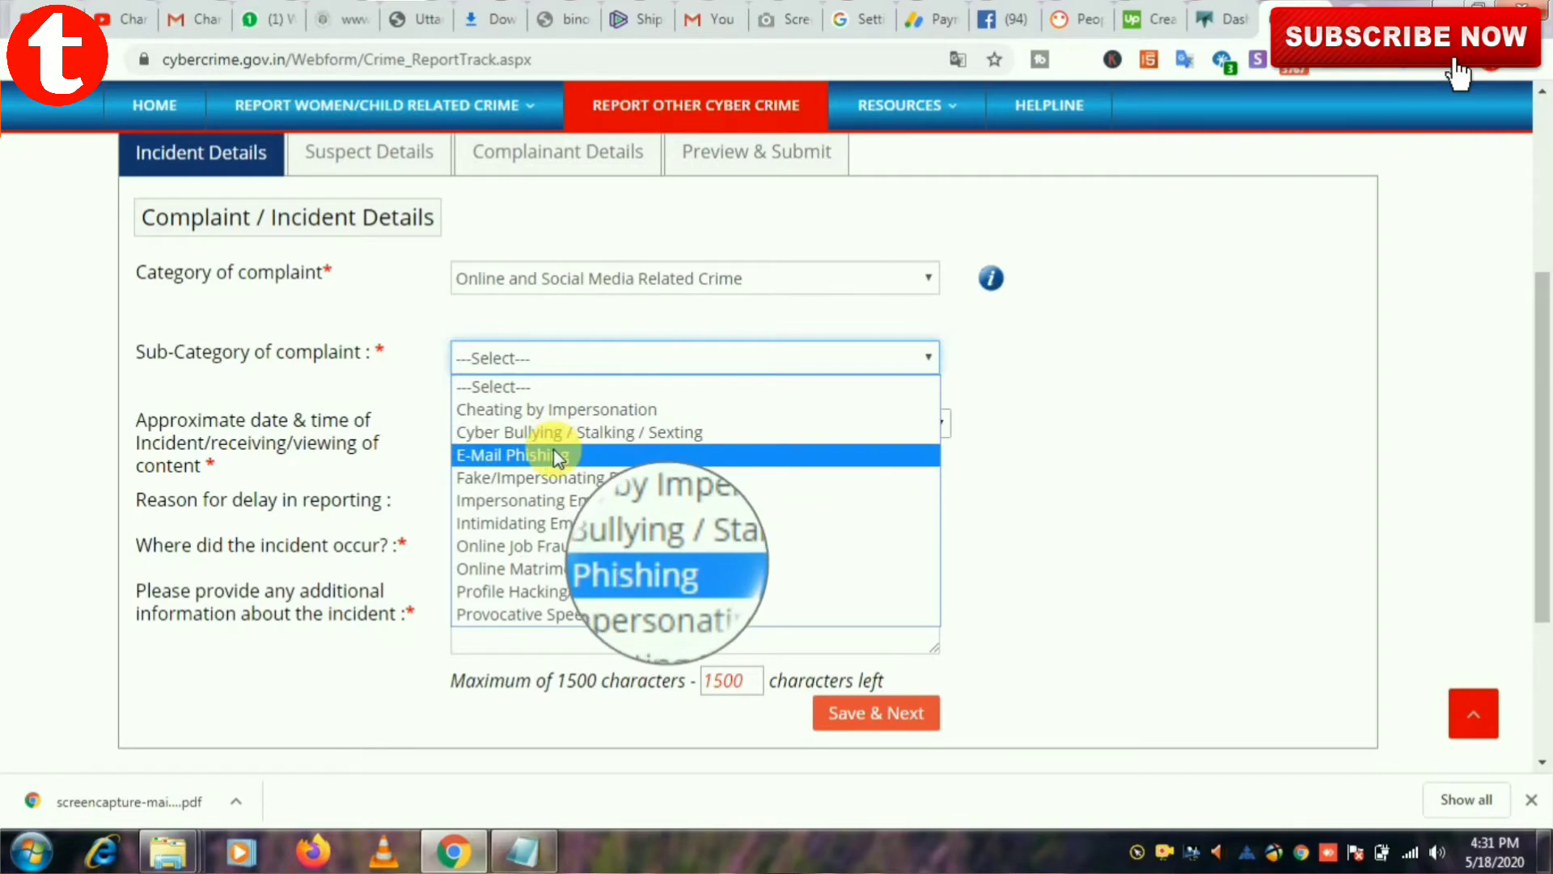
Choose E-Mail Phishing as the sub-category and 05/05/2020 as the incident date.
{"action": "left_click", "coordinate": [558, 457]}
{"action": "left_click", "coordinate": [606, 426]}
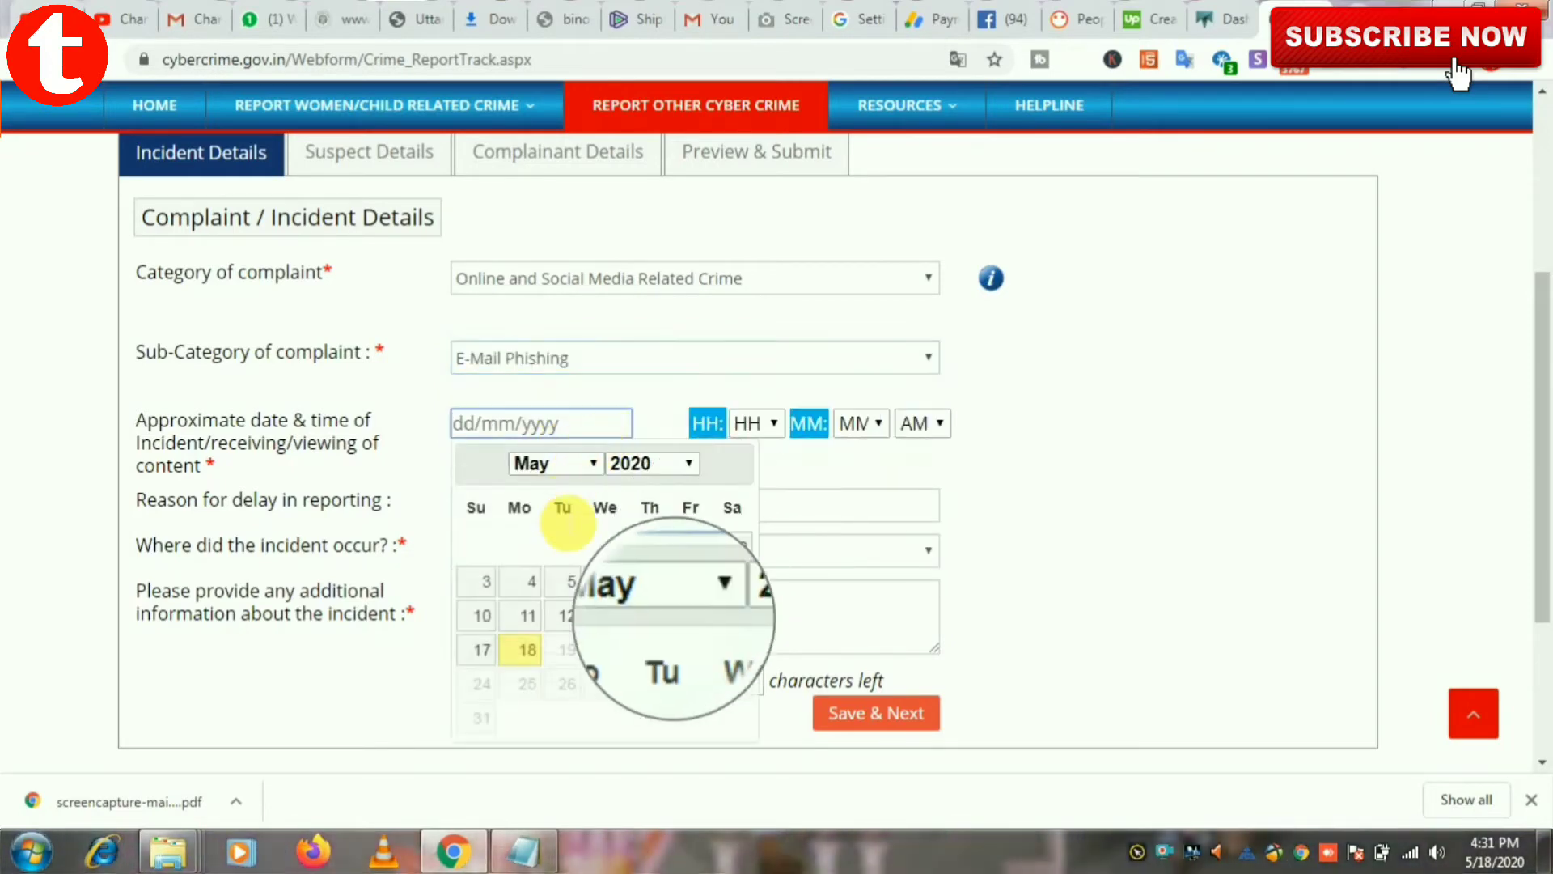
{"action": "left_click", "coordinate": [566, 581]}
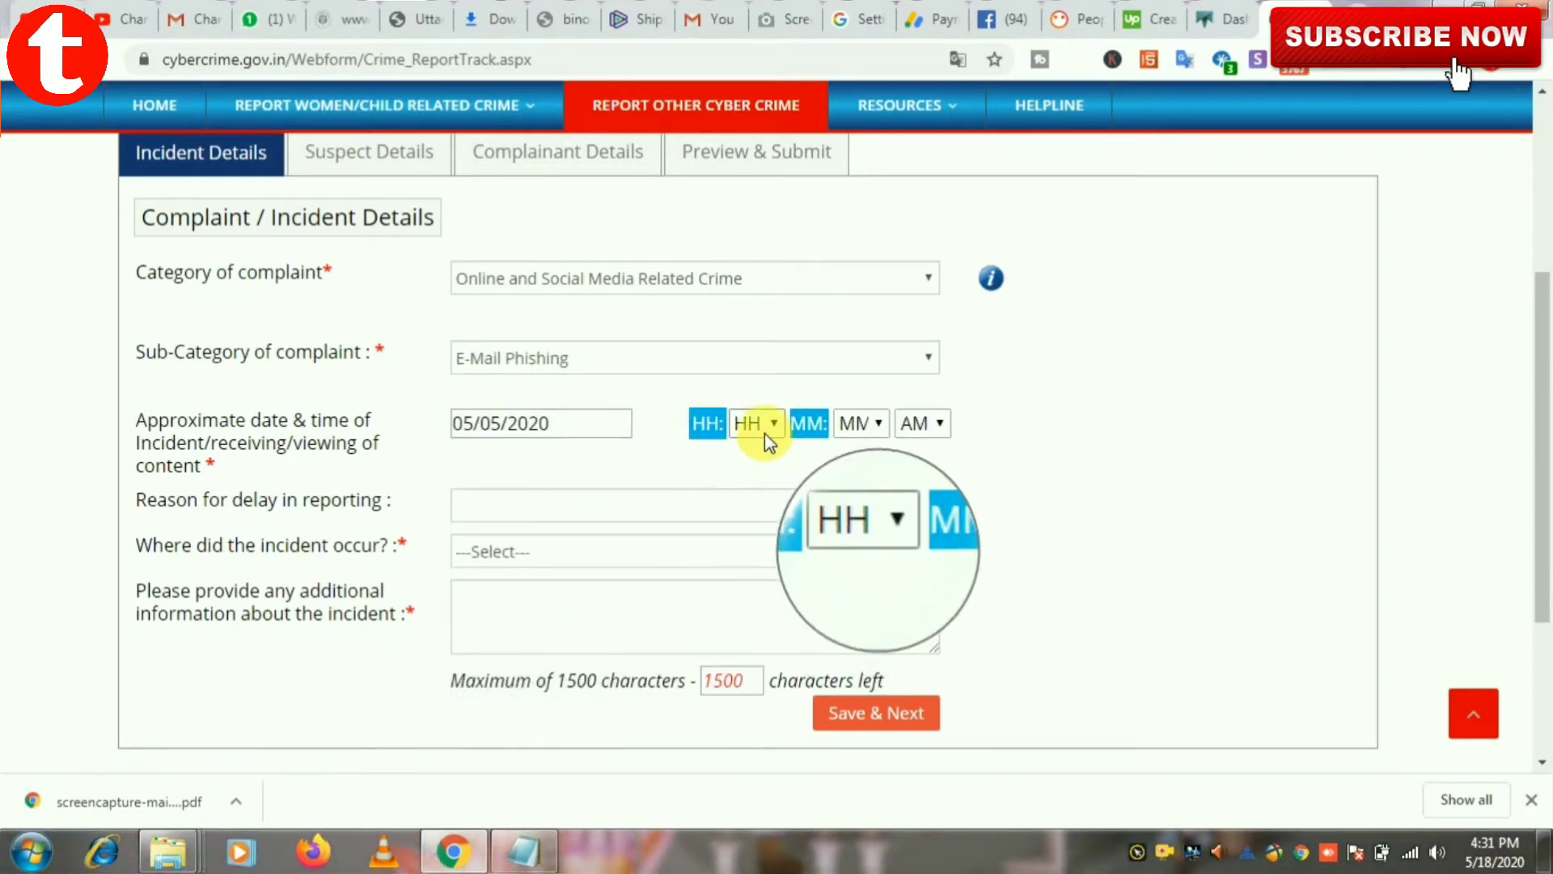
Set the incident time to 03:13 AM.
{"action": "left_click", "coordinate": [765, 435]}
{"action": "left_click", "coordinate": [748, 552]}
{"action": "left_click", "coordinate": [841, 442]}
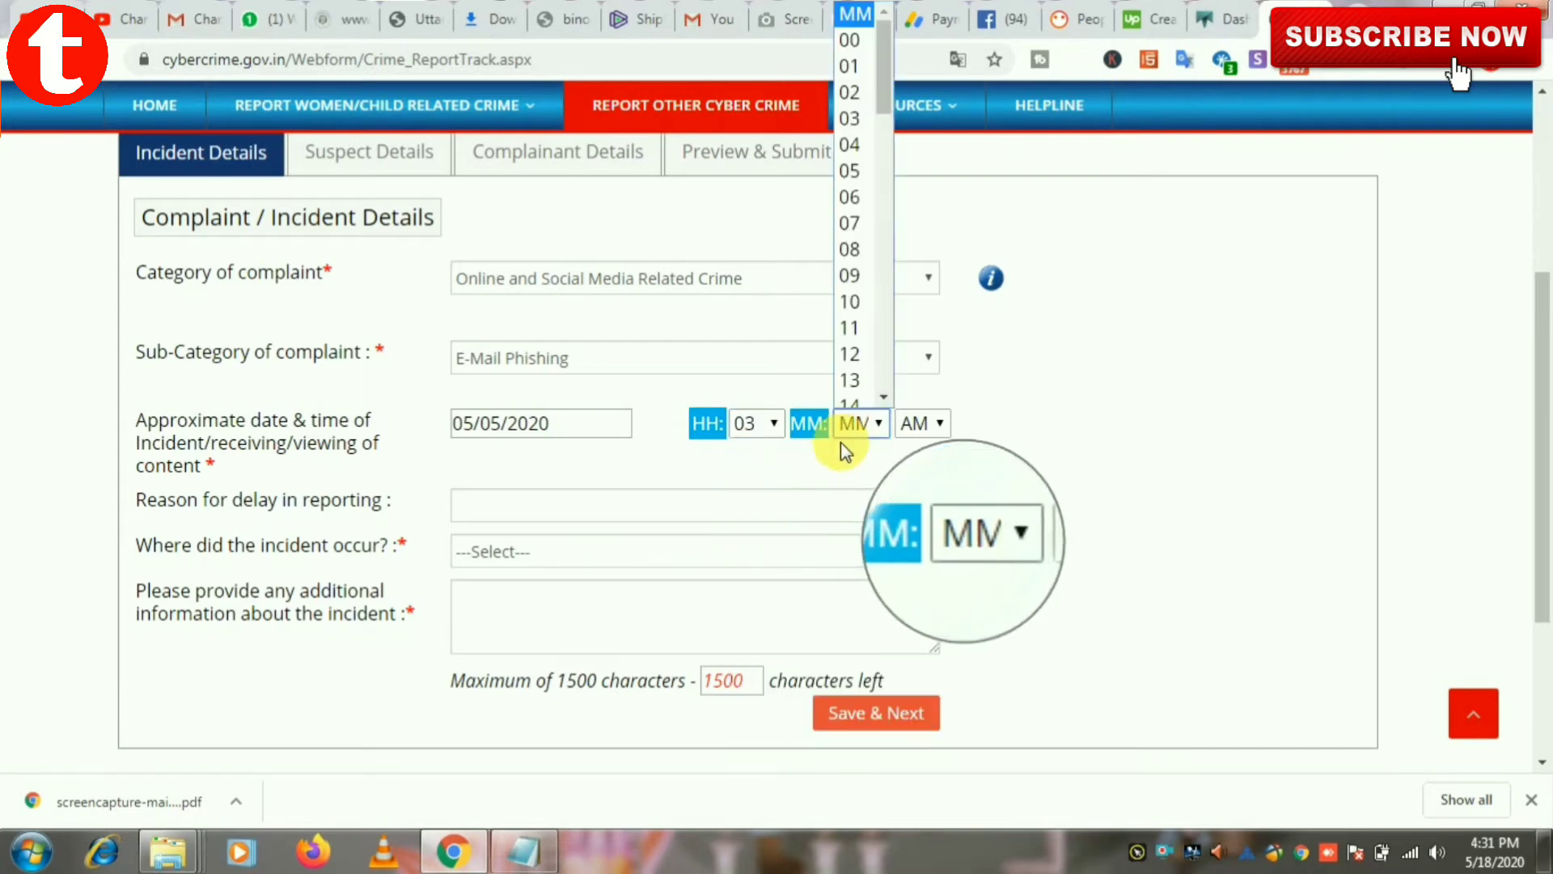
{"action": "left_click", "coordinate": [856, 454]}
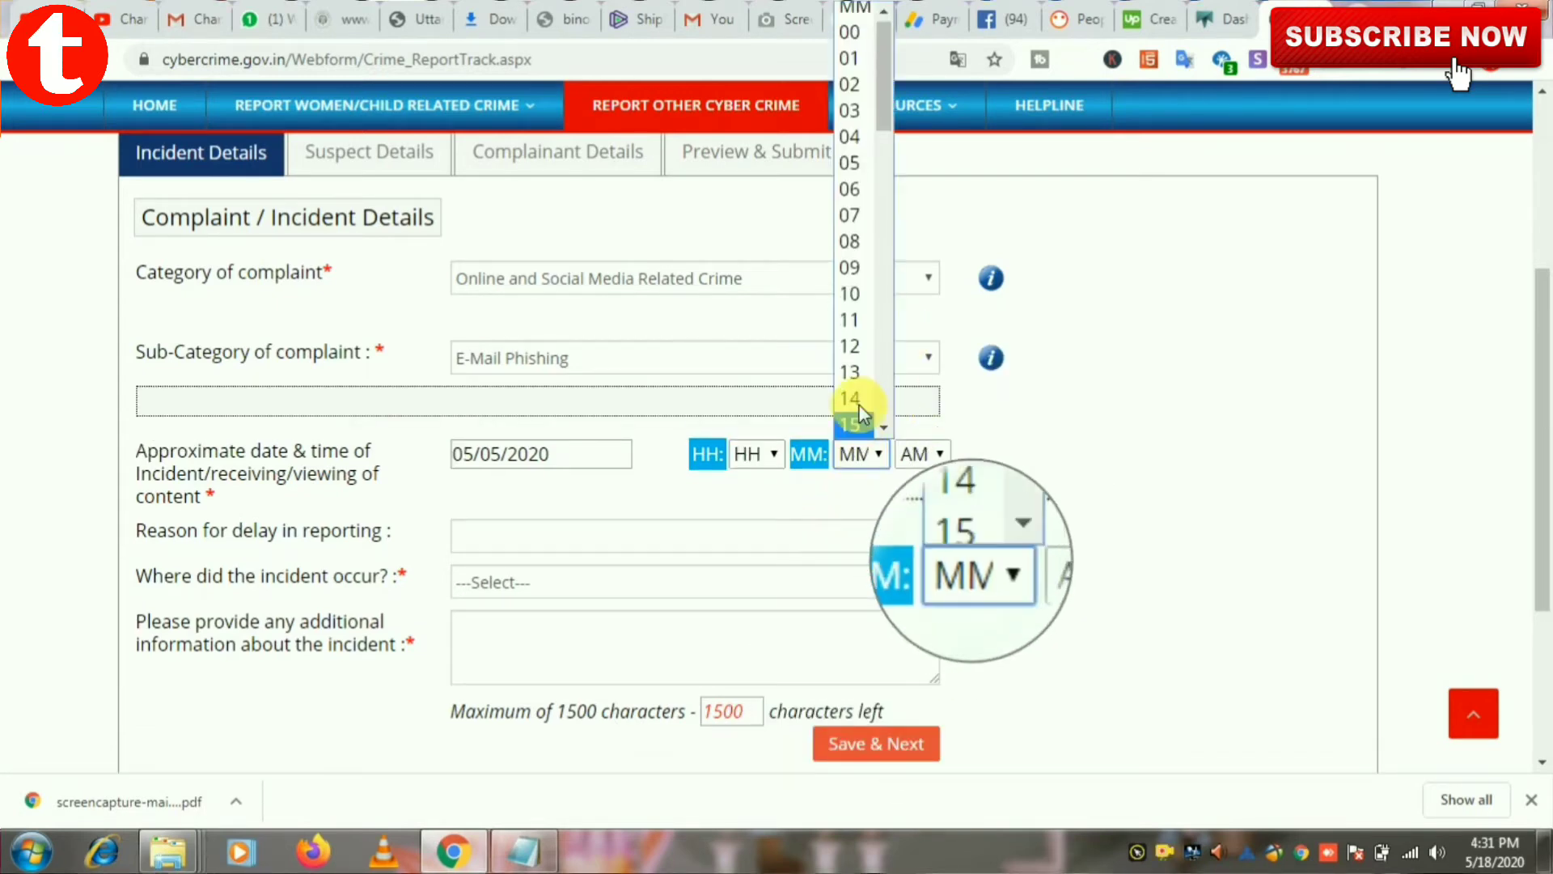
{"action": "left_click", "coordinate": [860, 401]}
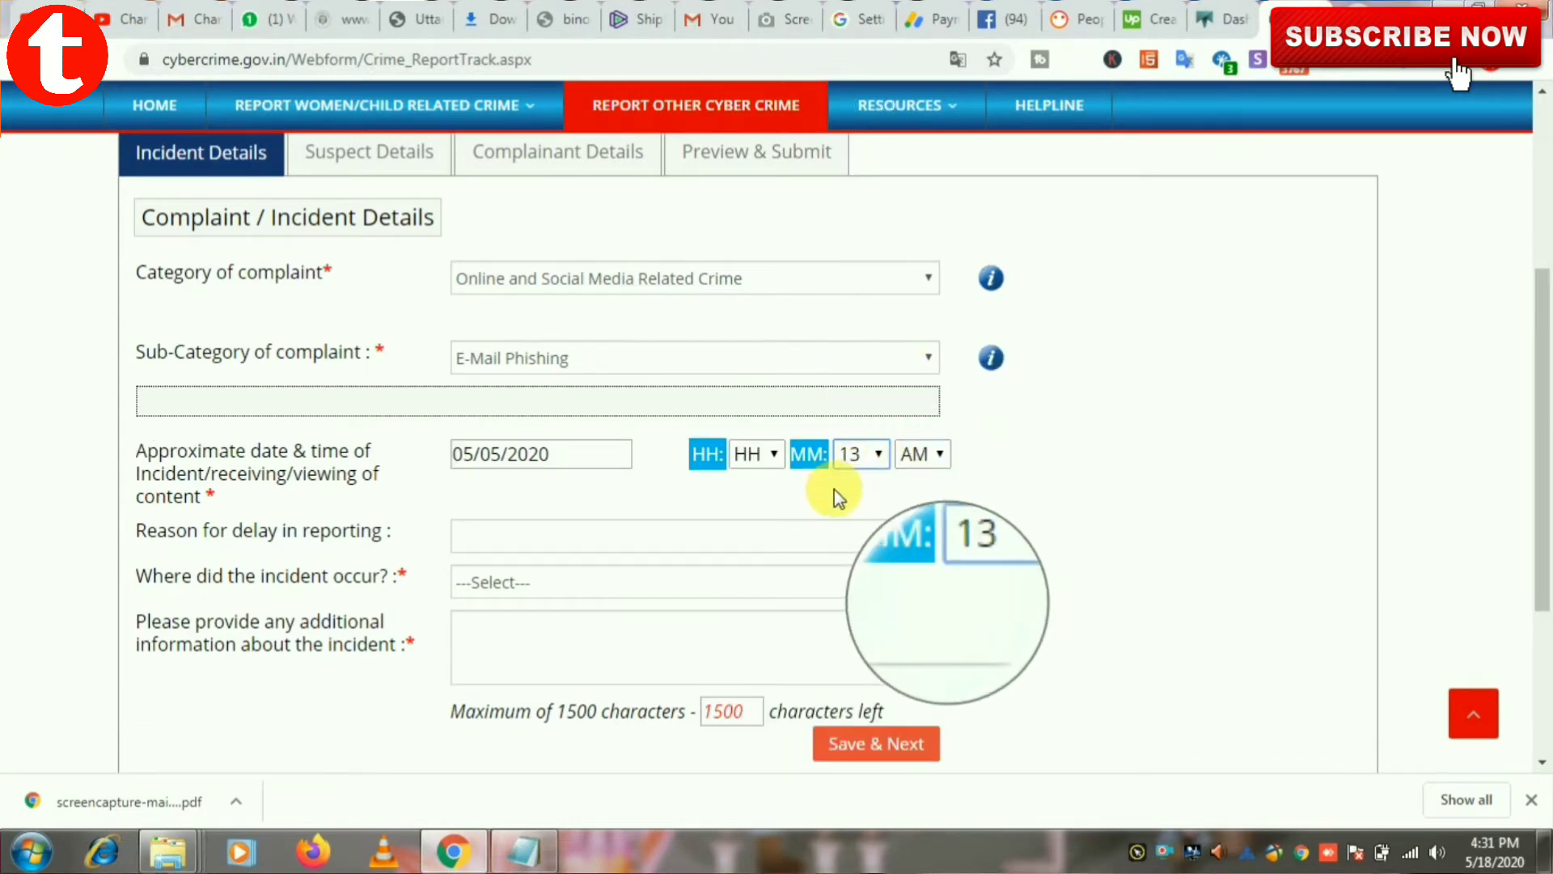
{"action": "scroll", "coordinate": [834, 489], "scroll_direction": "down", "scroll_amount": 2}
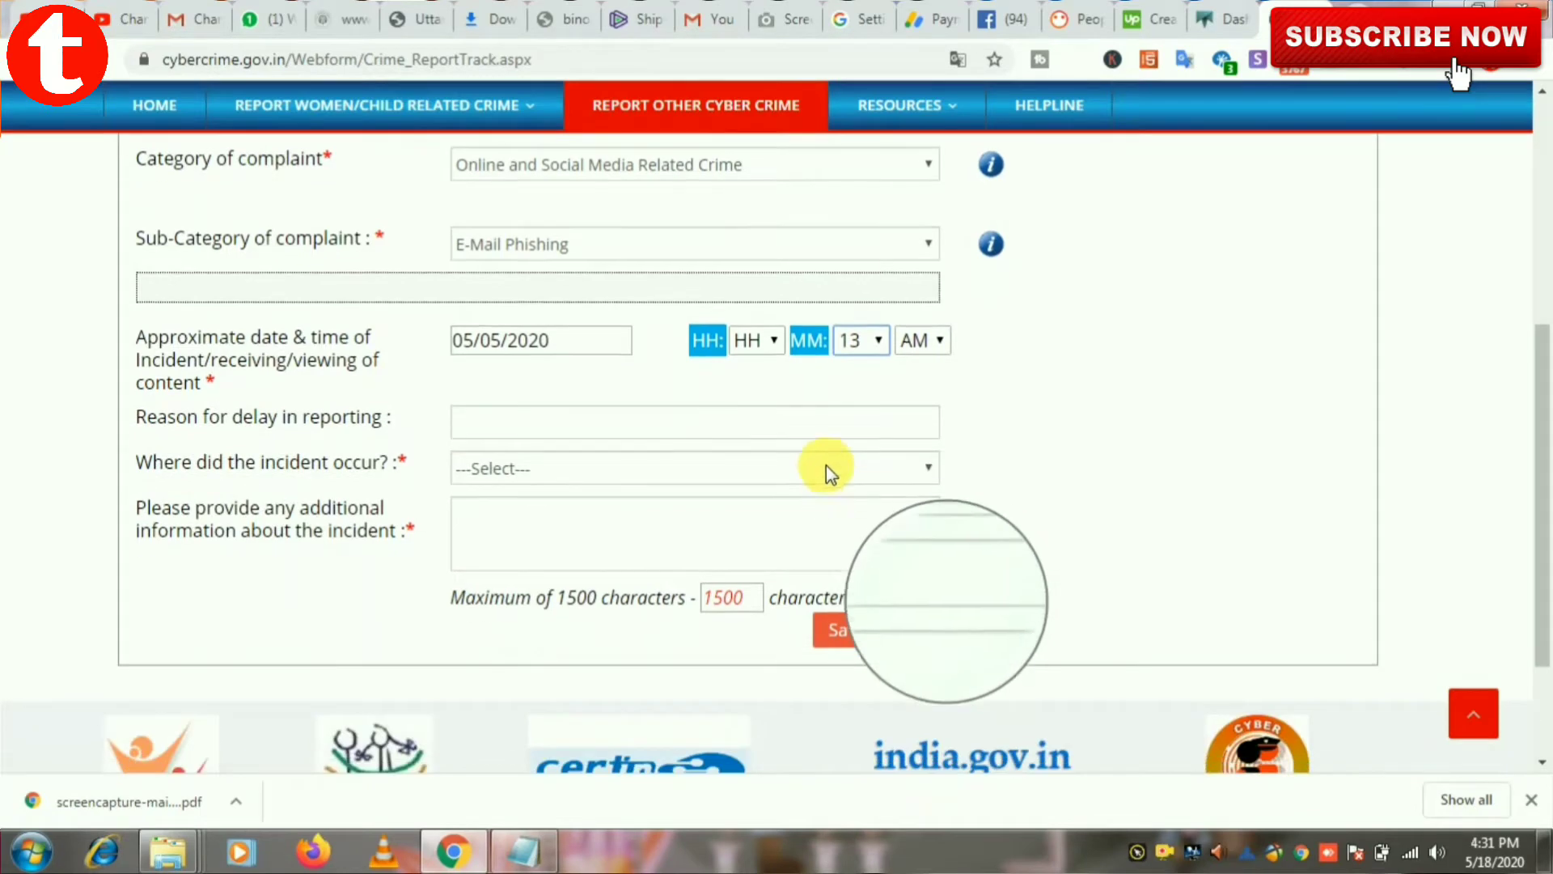
{"action": "left_click", "coordinate": [664, 475]}
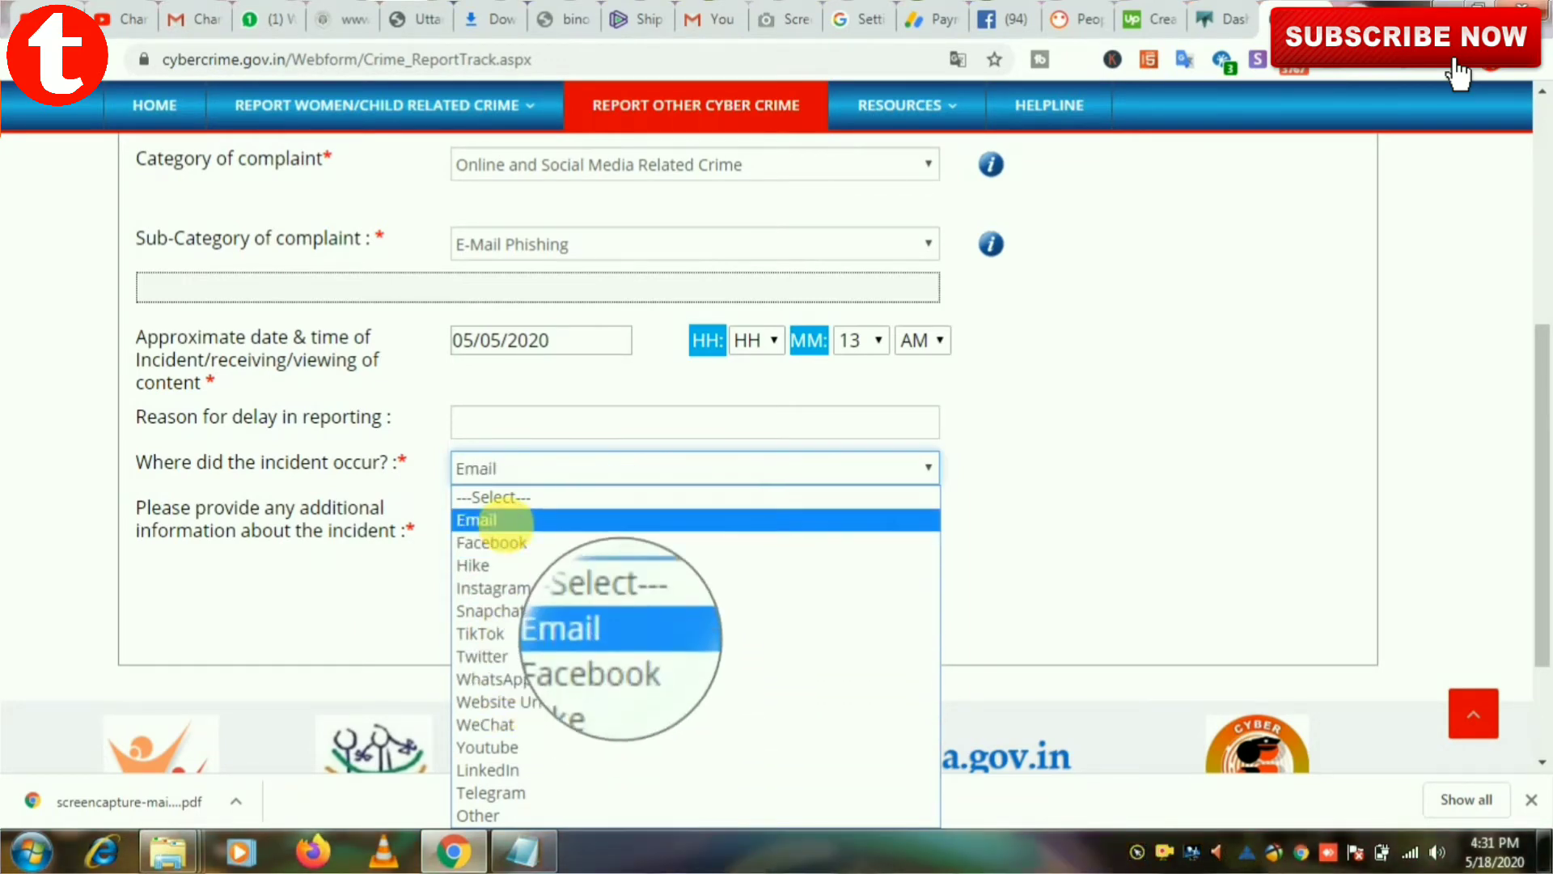
Record Email as where the incident occurred and enter the related Email ID.
{"action": "left_click", "coordinate": [493, 520]}
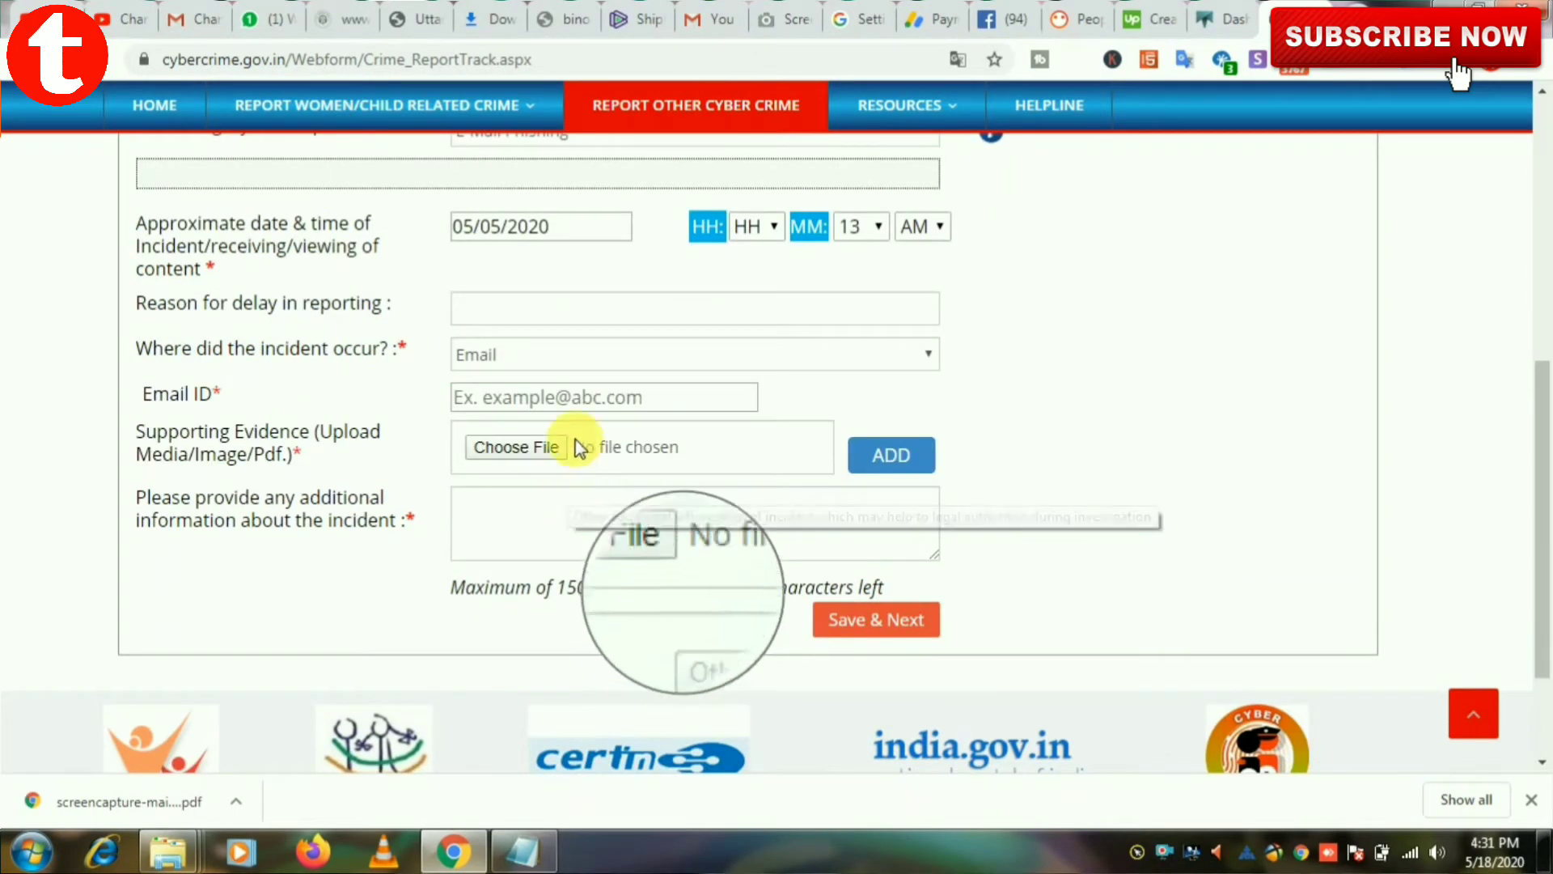
{"action": "left_click", "coordinate": [547, 402]}
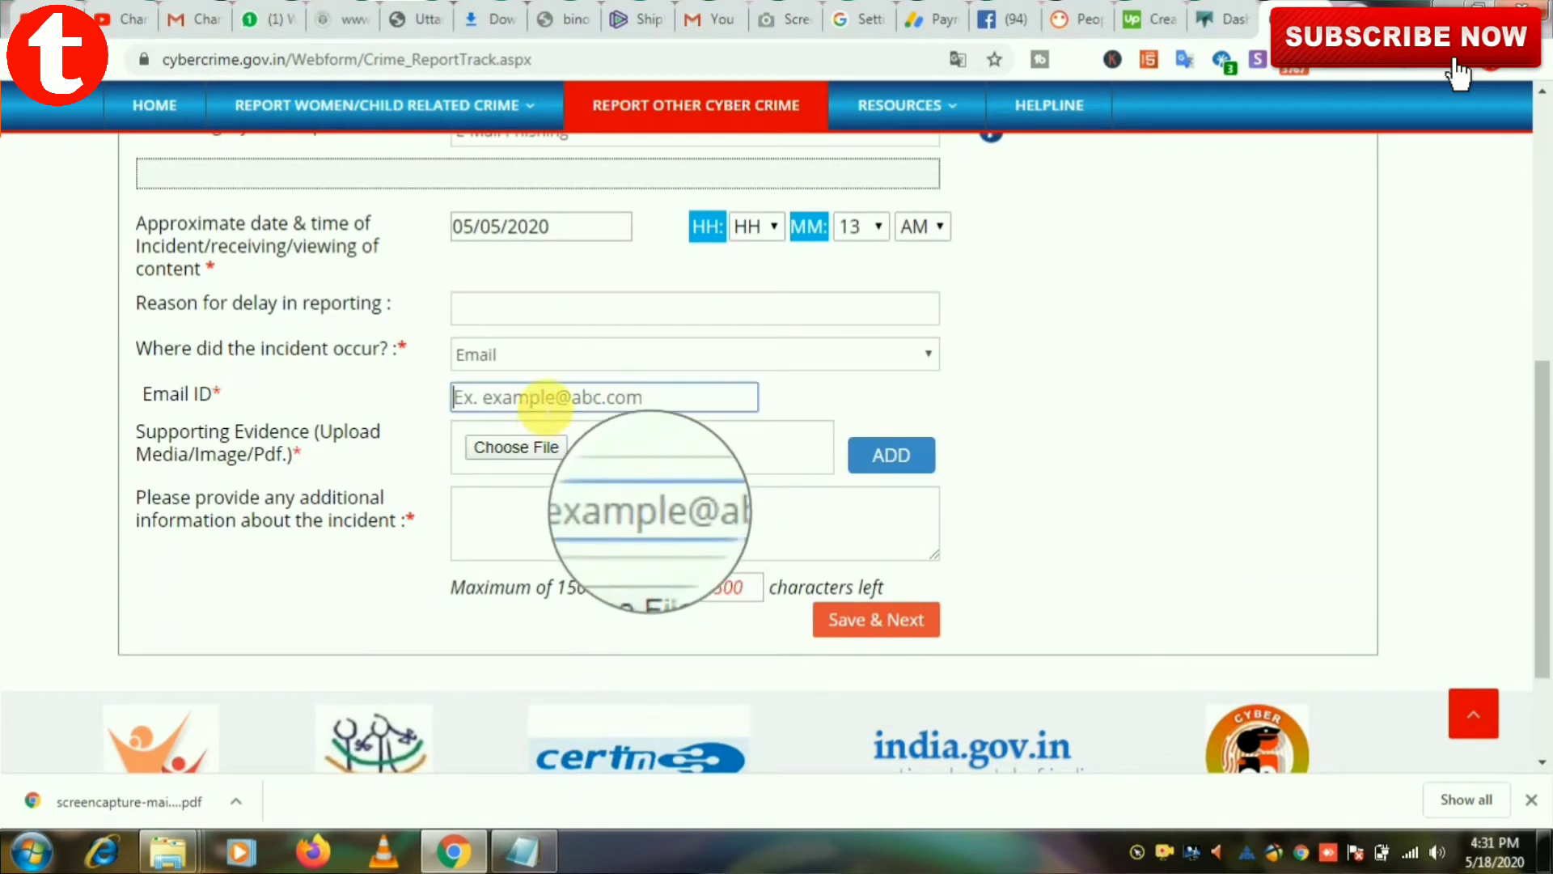
{"action": "type", "text": "abc@gmail.com"}
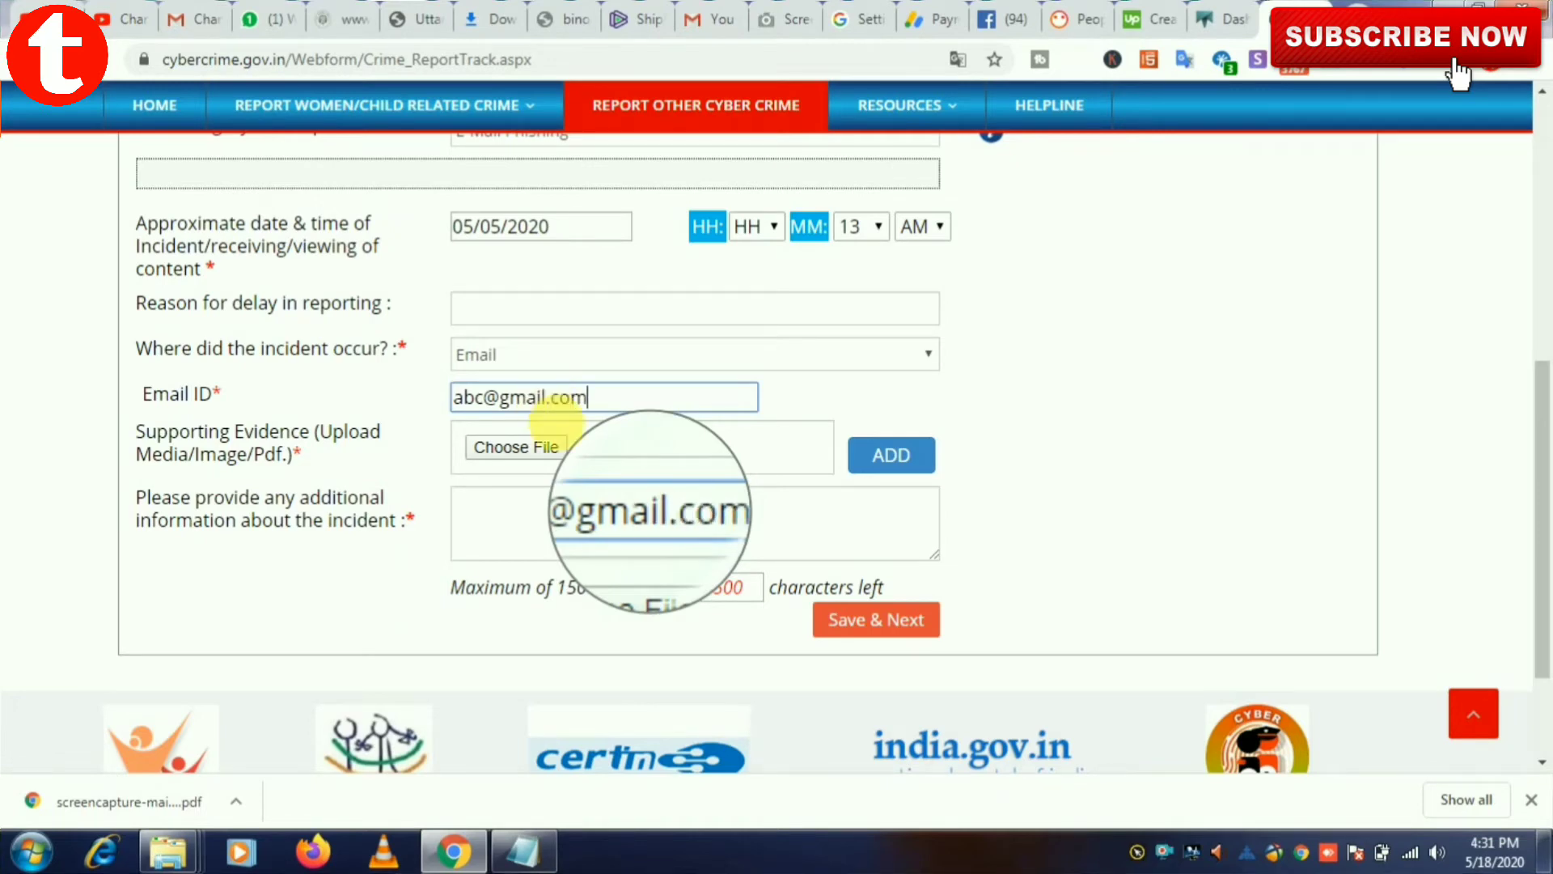
{"action": "left_click", "coordinate": [559, 447]}
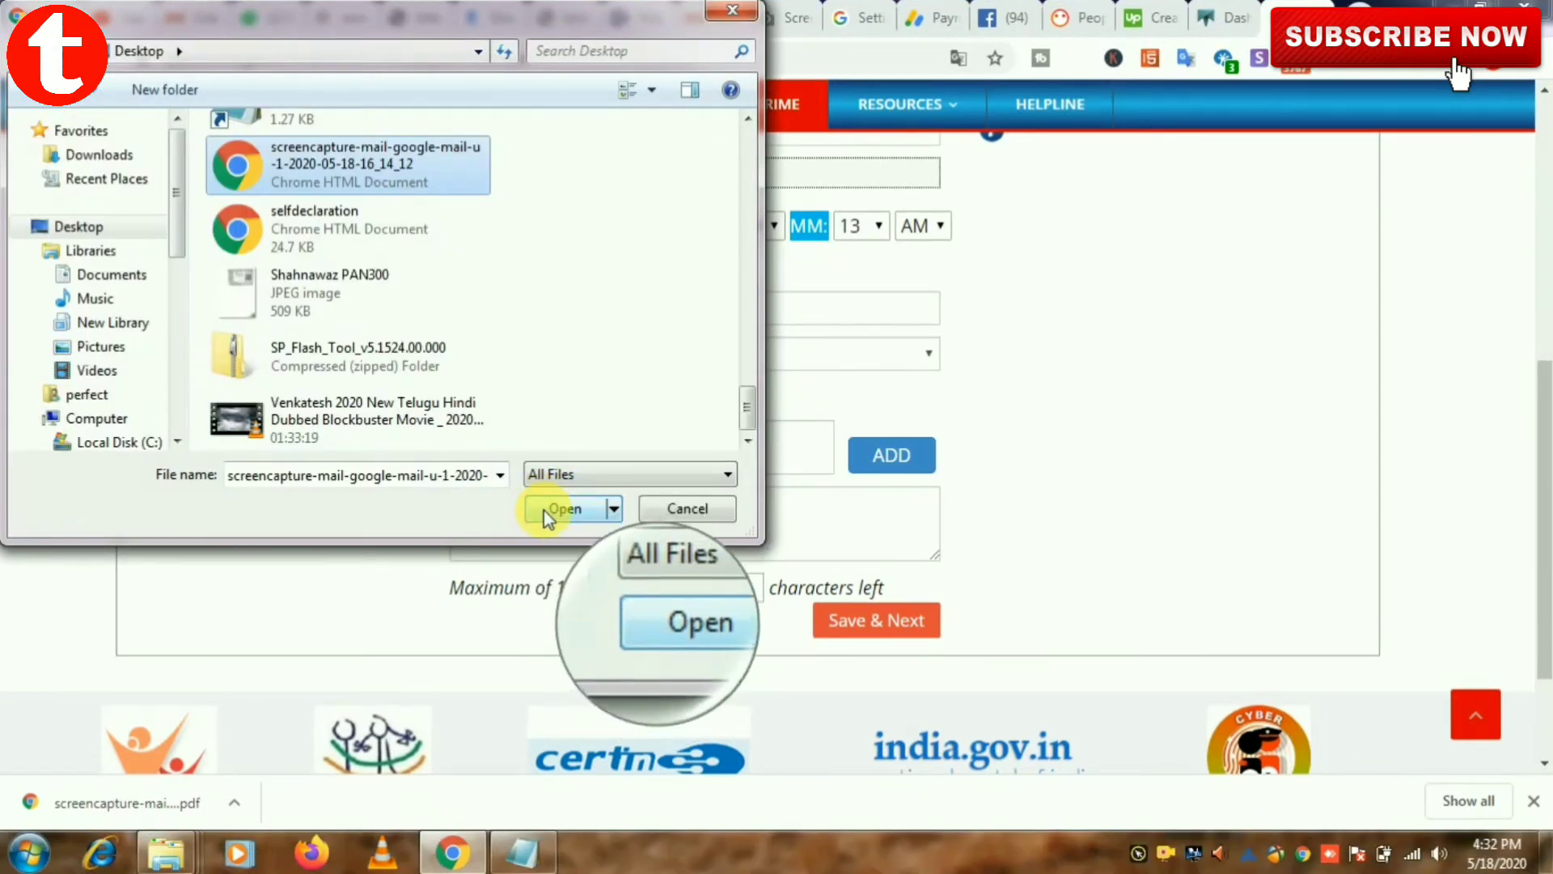
{"action": "left_click", "coordinate": [543, 511]}
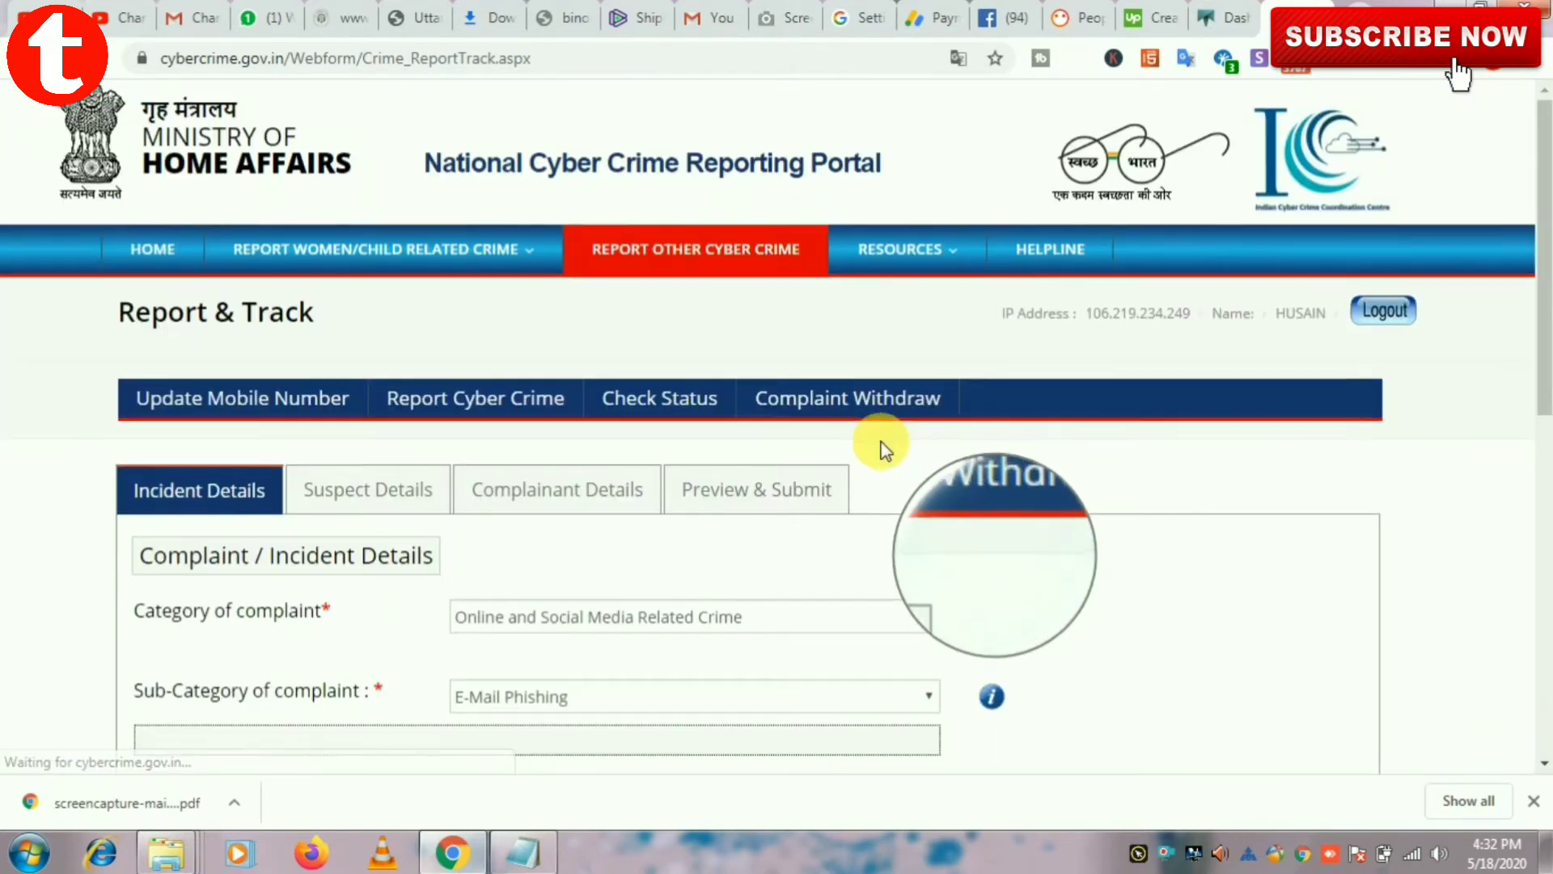
{"action": "scroll", "coordinate": [880, 445], "scroll_direction": "down", "scroll_amount": 3}
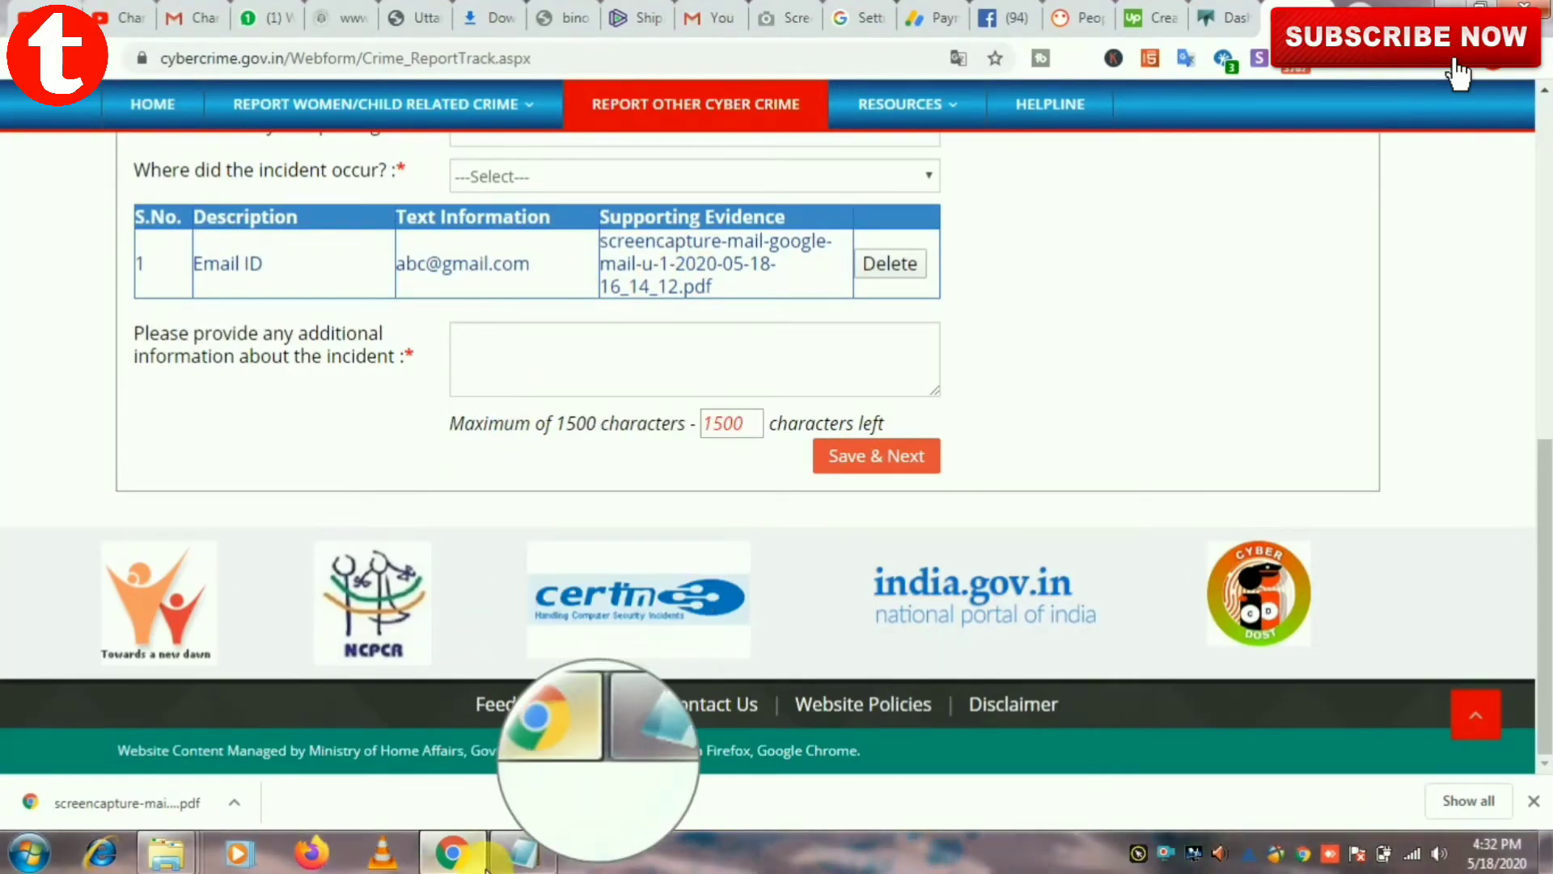
Copy the verification-notice paragraph from Notepad.
{"action": "left_click", "coordinate": [517, 841]}
{"action": "right_click", "coordinate": [612, 212]}
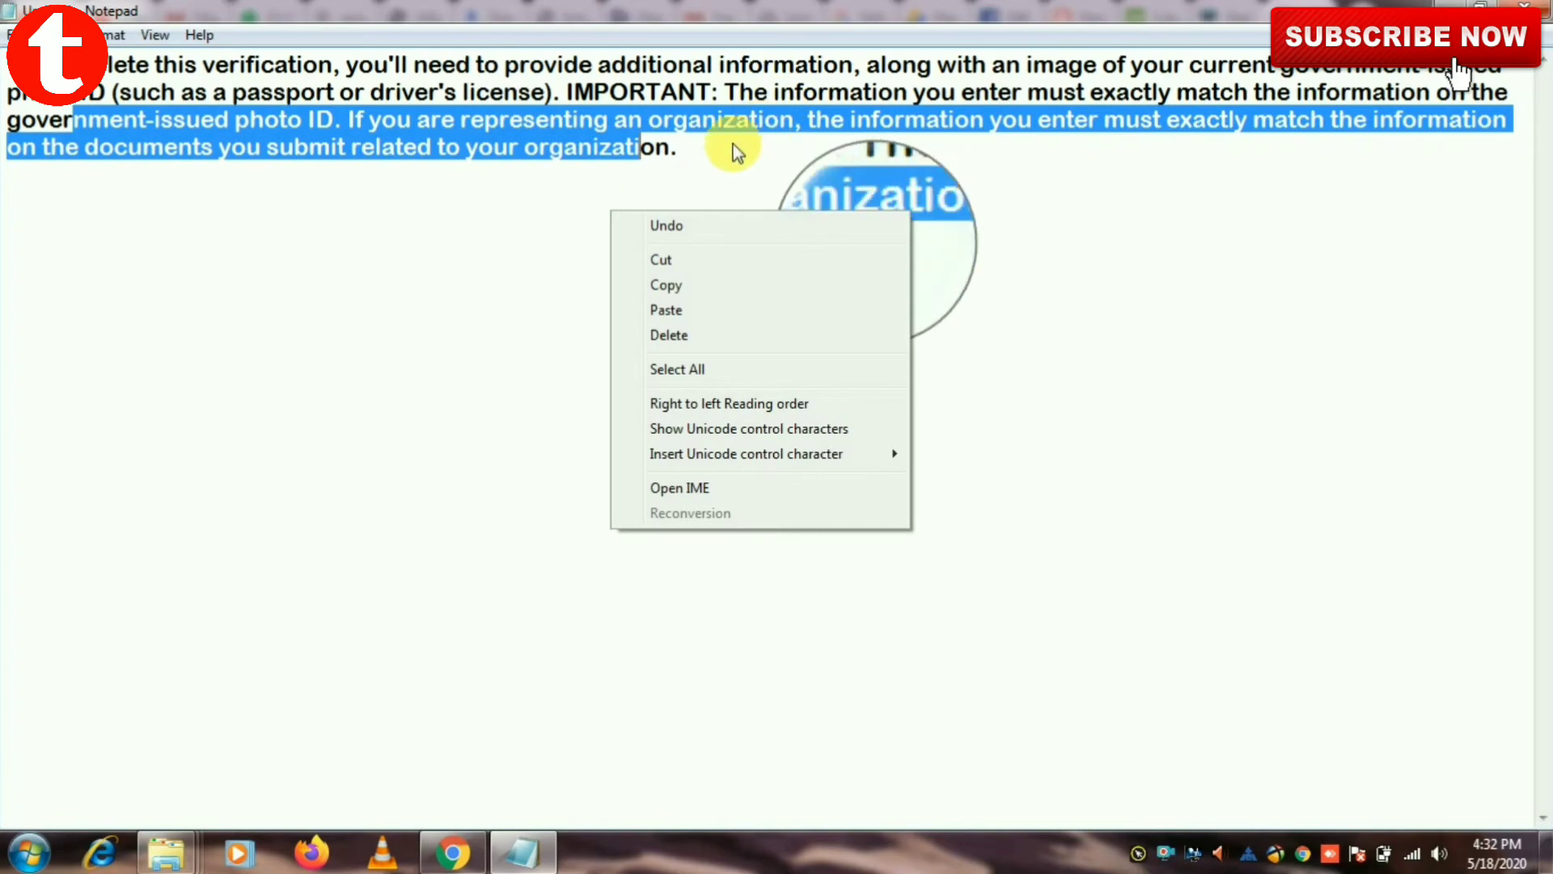
{"action": "left_click", "coordinate": [709, 153]}
{"action": "left_click_drag", "start_coordinate": [709, 154], "coordinate": [11, 81]}
{"action": "right_click", "coordinate": [46, 66]}
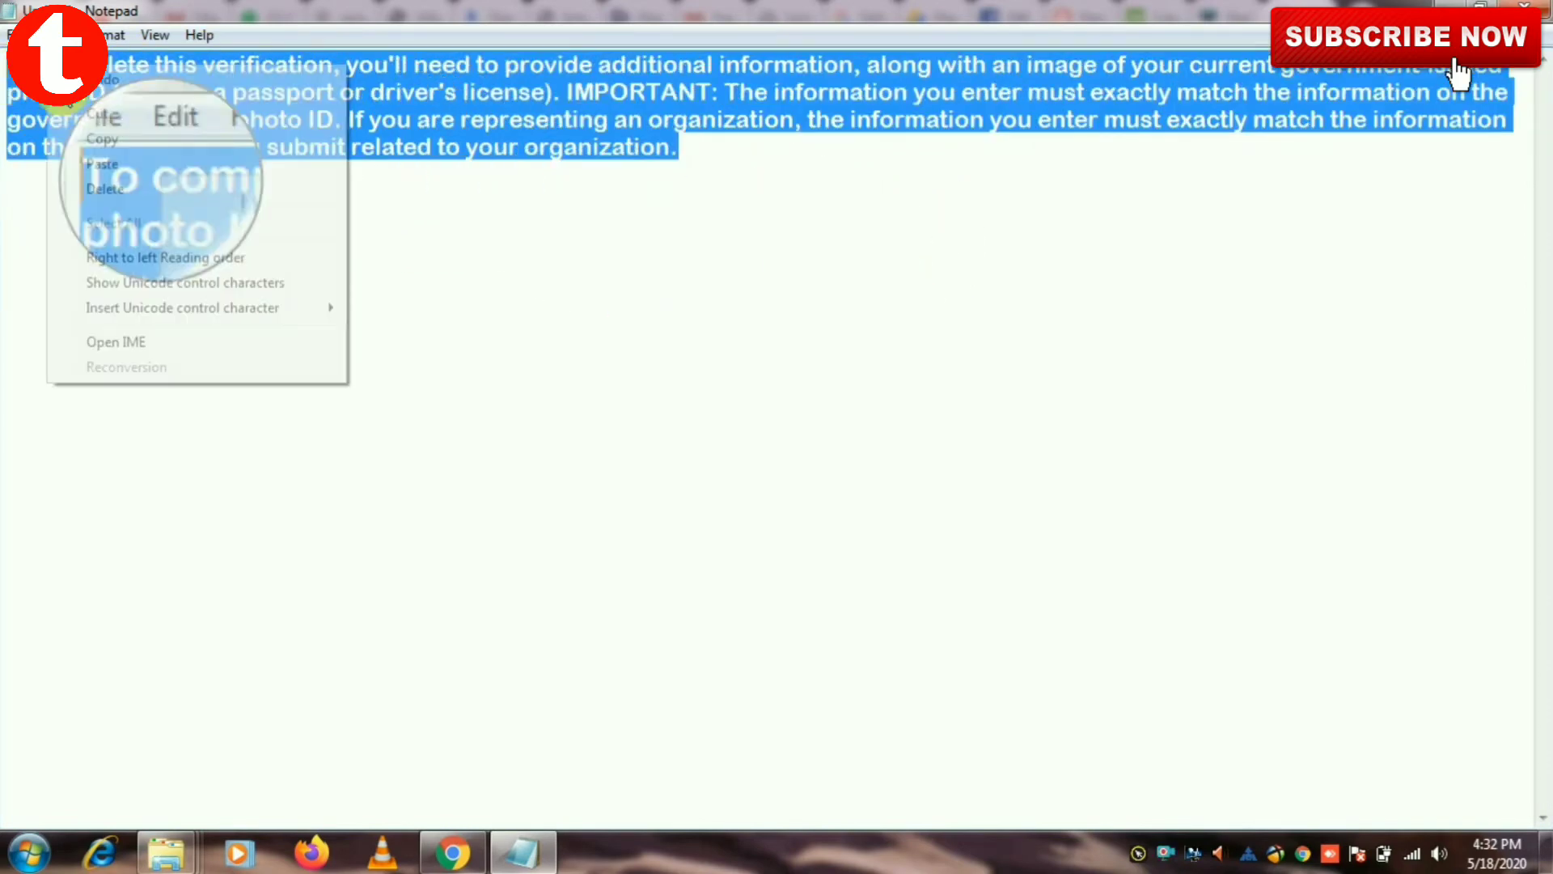
{"action": "left_click", "coordinate": [110, 143]}
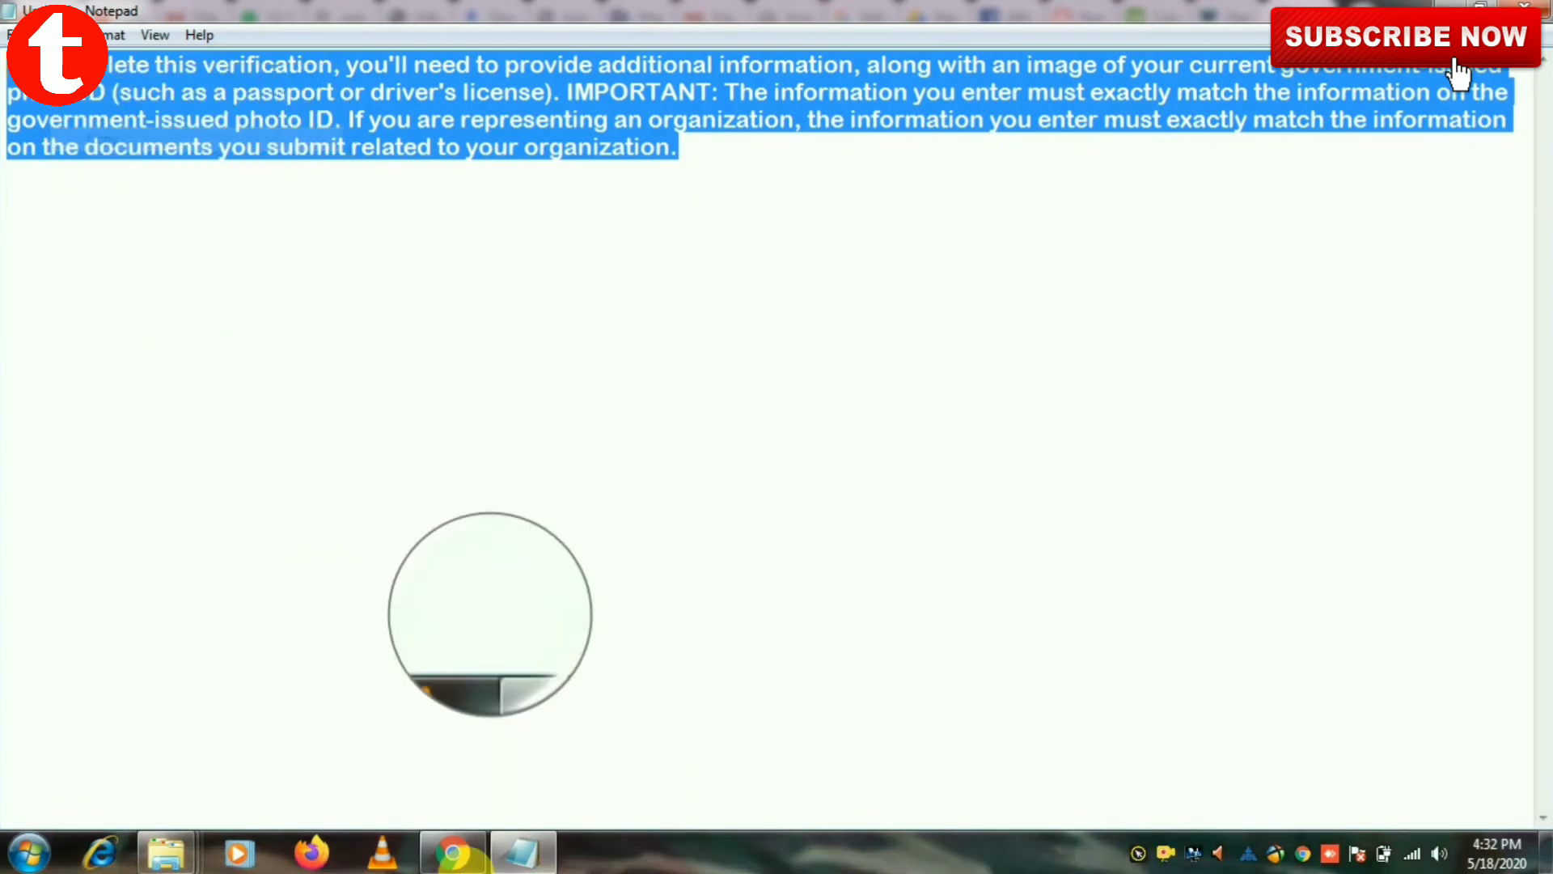
Paste it into the additional-information box and save the incident details.
{"action": "left_click", "coordinate": [452, 859]}
{"action": "left_click", "coordinate": [567, 373]}
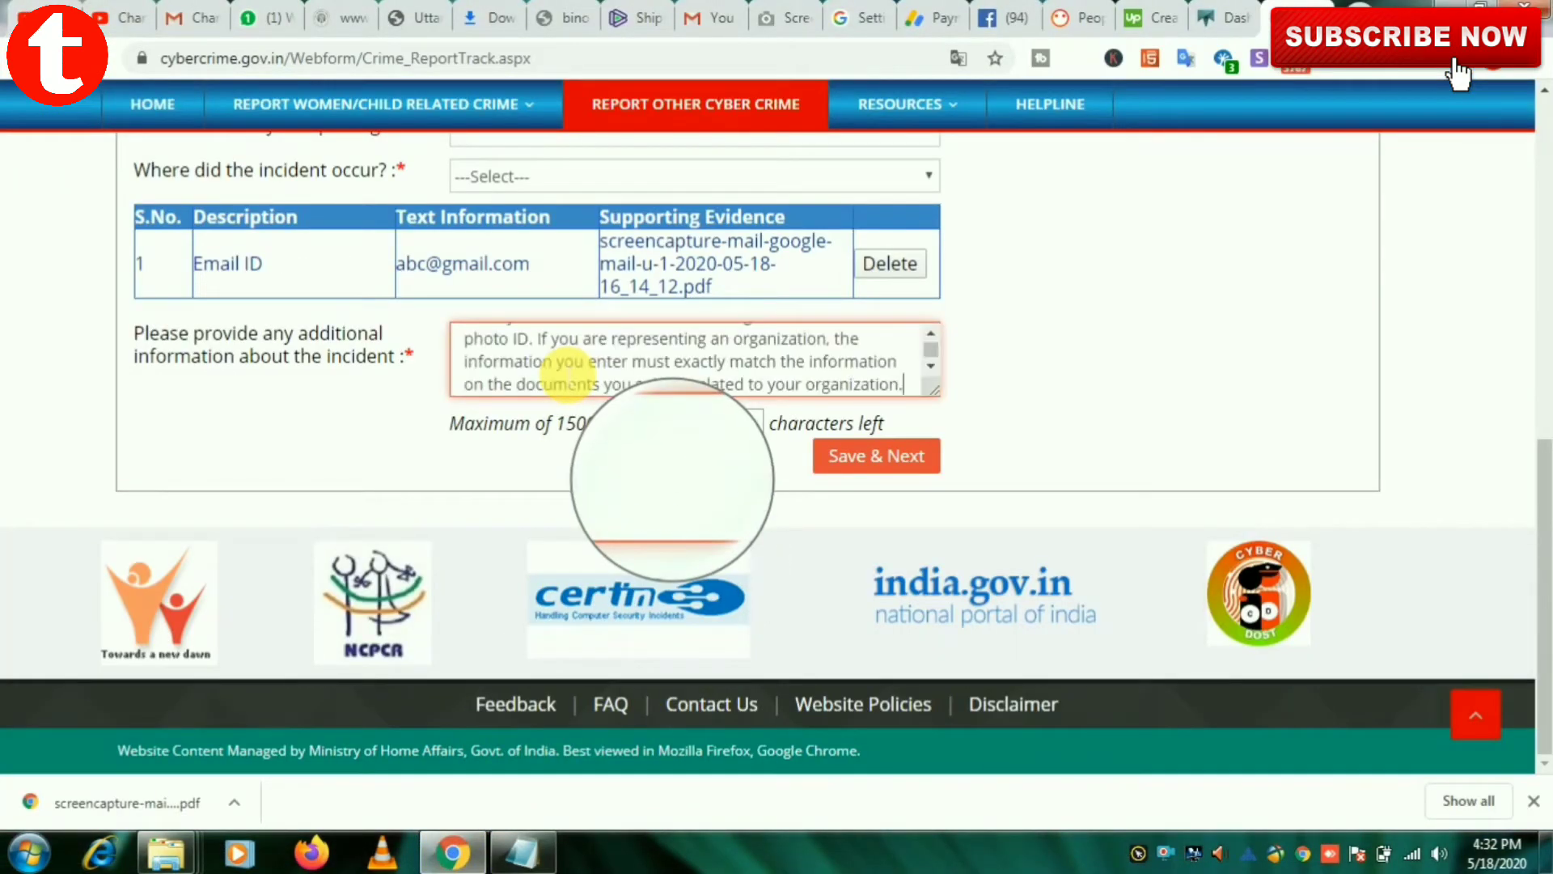
{"action": "left_click", "coordinate": [842, 463]}
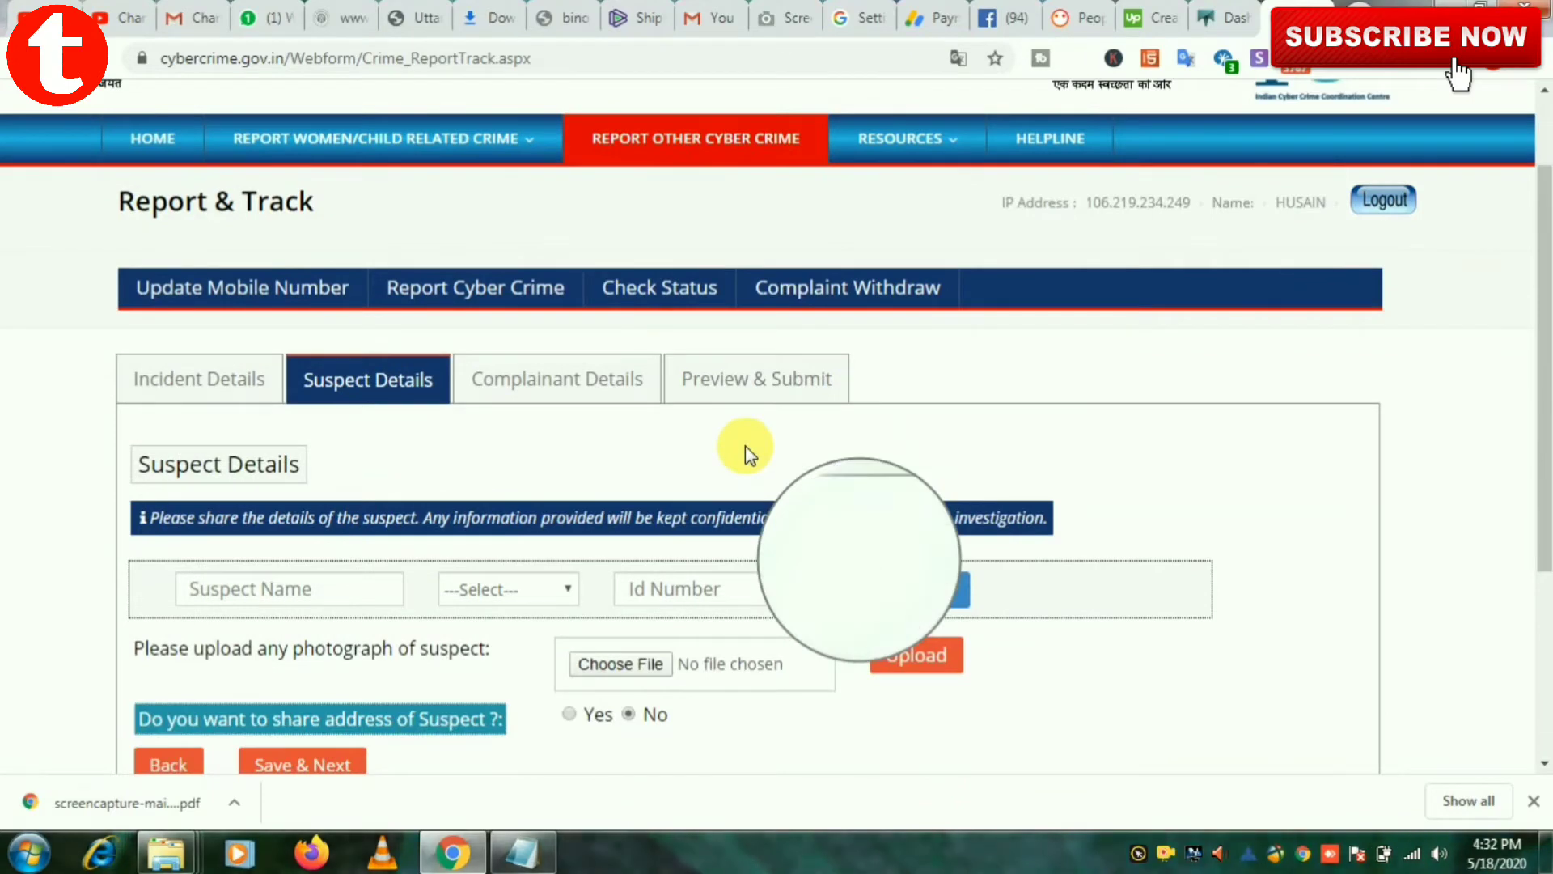
Enter a suspect name and identify the suspect by Mobile Number with country code INDIA+91.
{"action": "scroll", "coordinate": [745, 445], "scroll_direction": "down", "scroll_amount": 1}
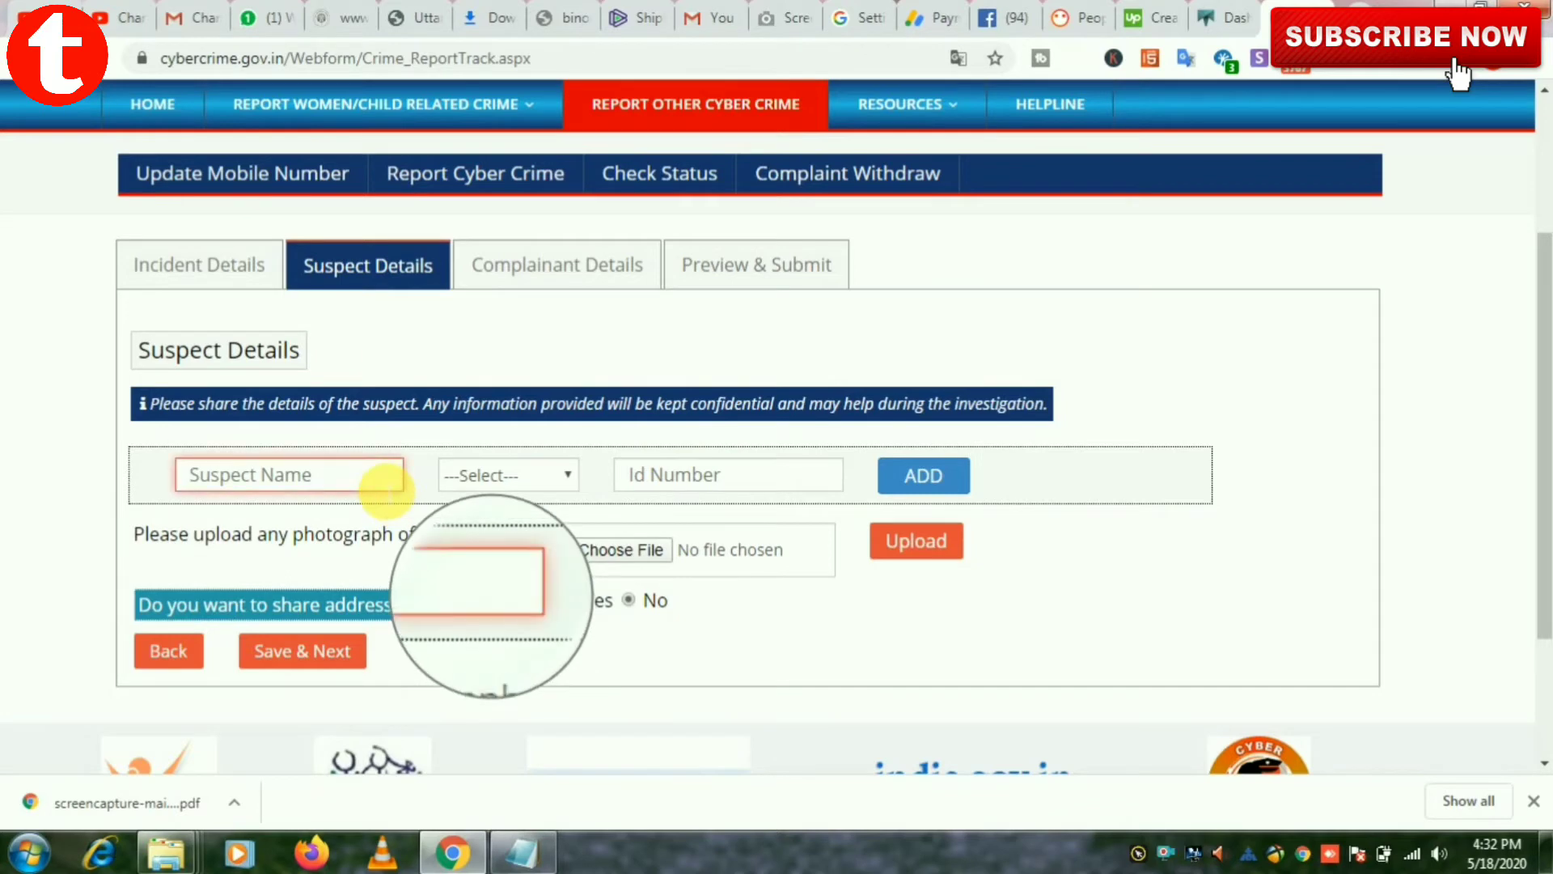
{"action": "type", "text": "hugf"}
{"action": "left_click", "coordinate": [510, 476]}
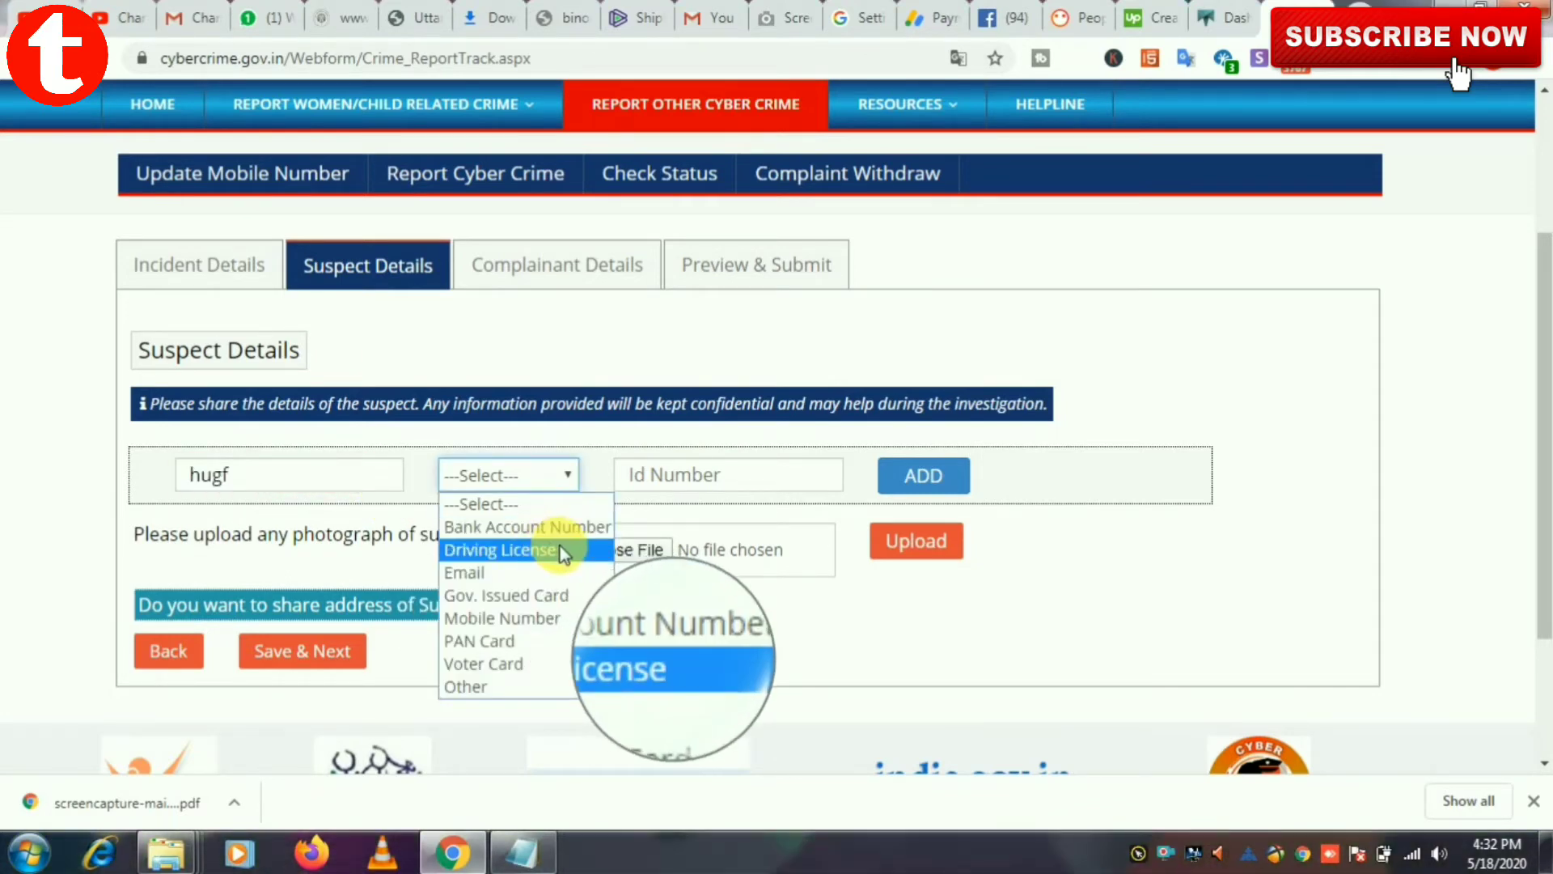
{"action": "left_click", "coordinate": [540, 617]}
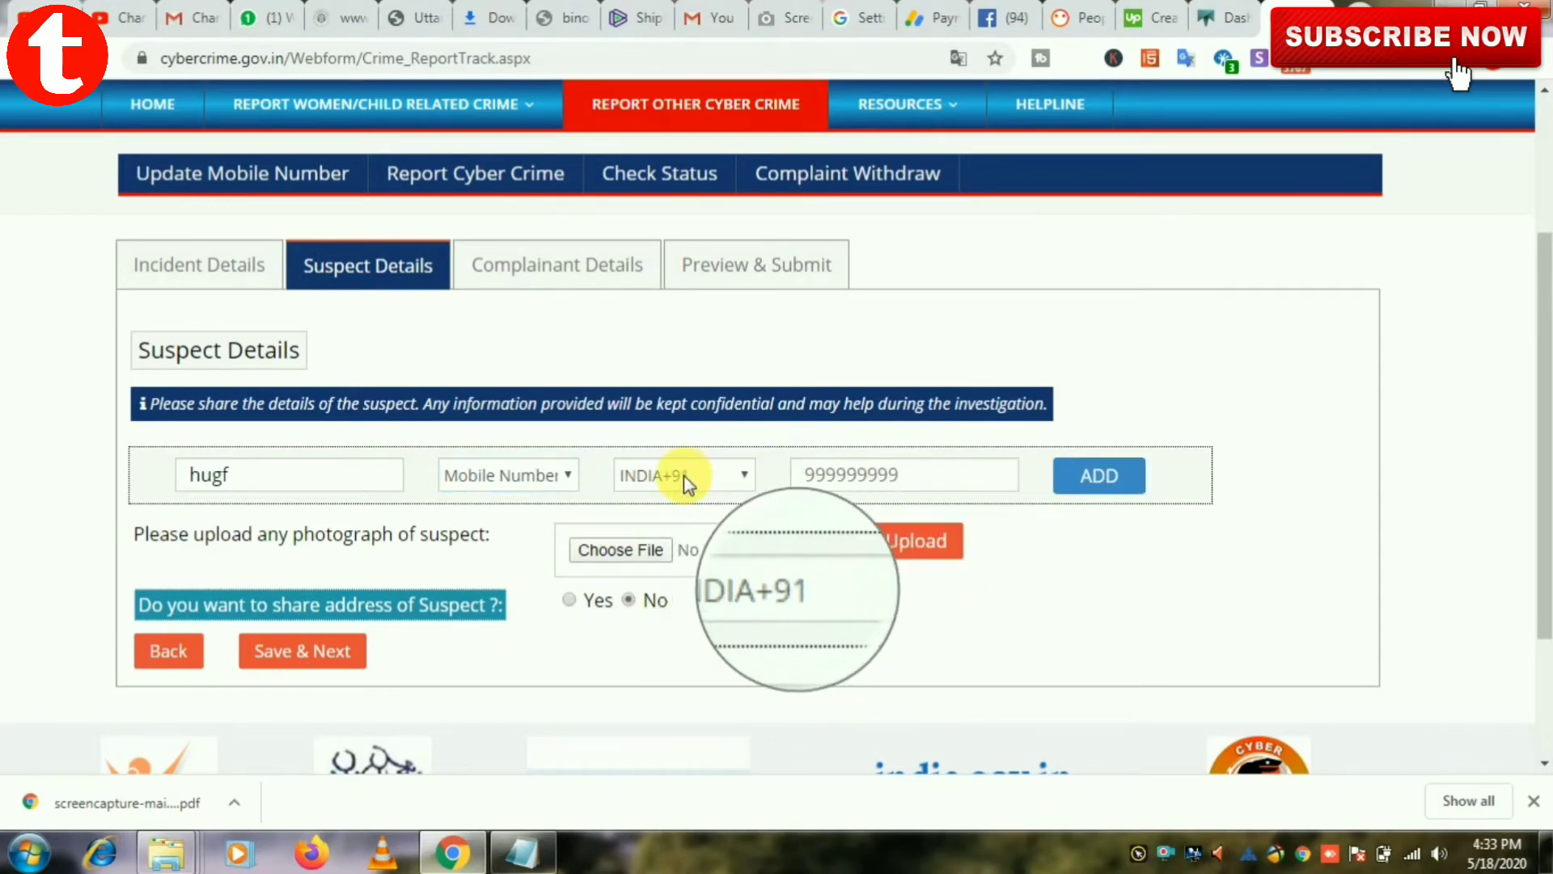
{"action": "left_click", "coordinate": [687, 484]}
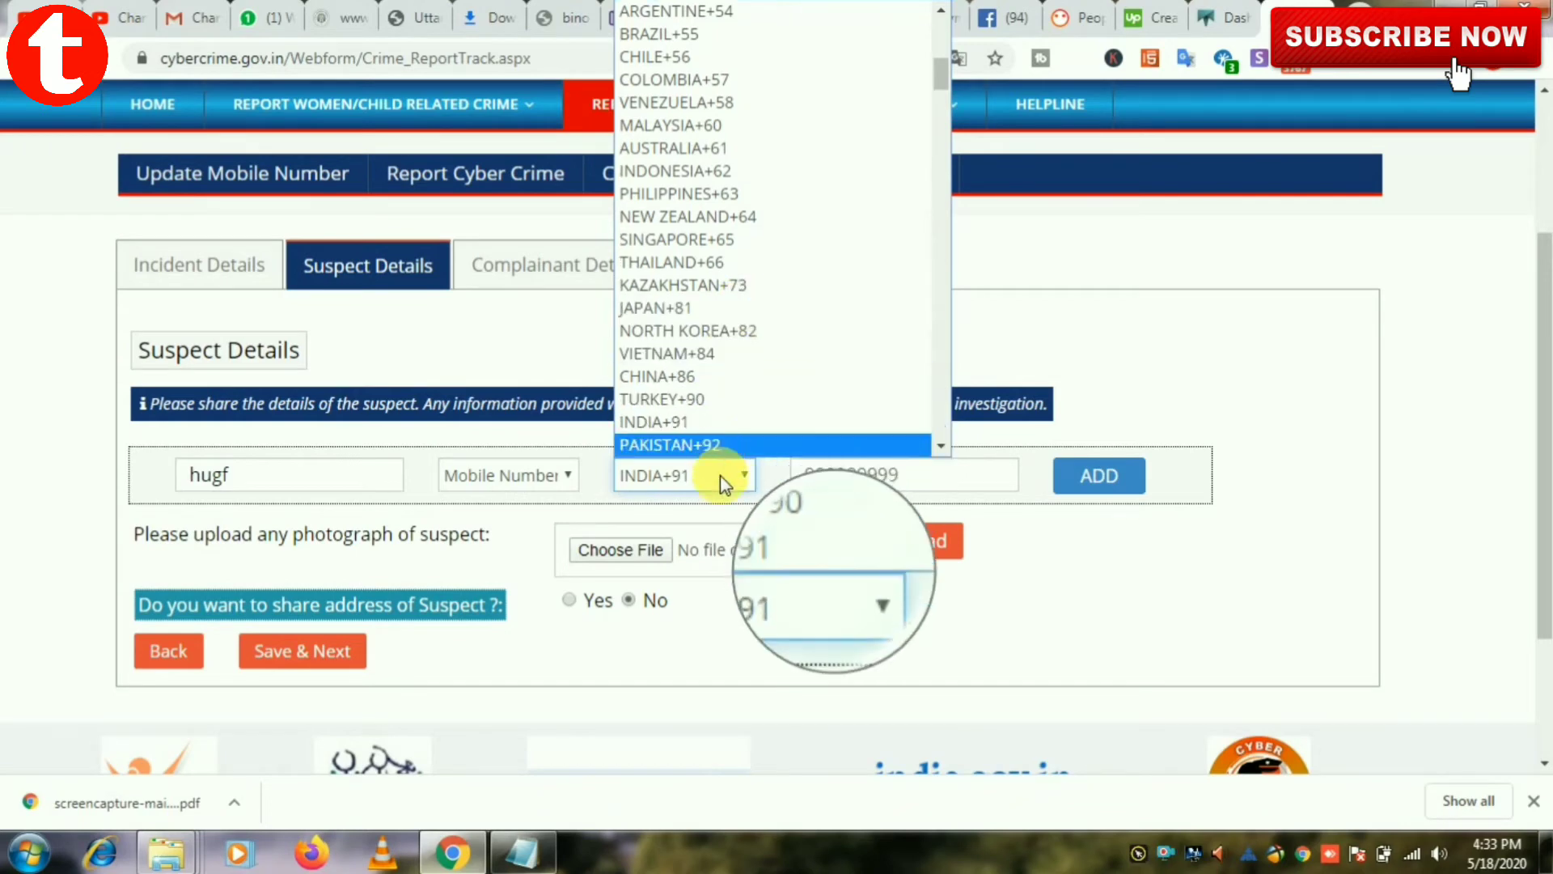
{"action": "left_click", "coordinate": [720, 474]}
{"action": "left_click", "coordinate": [825, 477]}
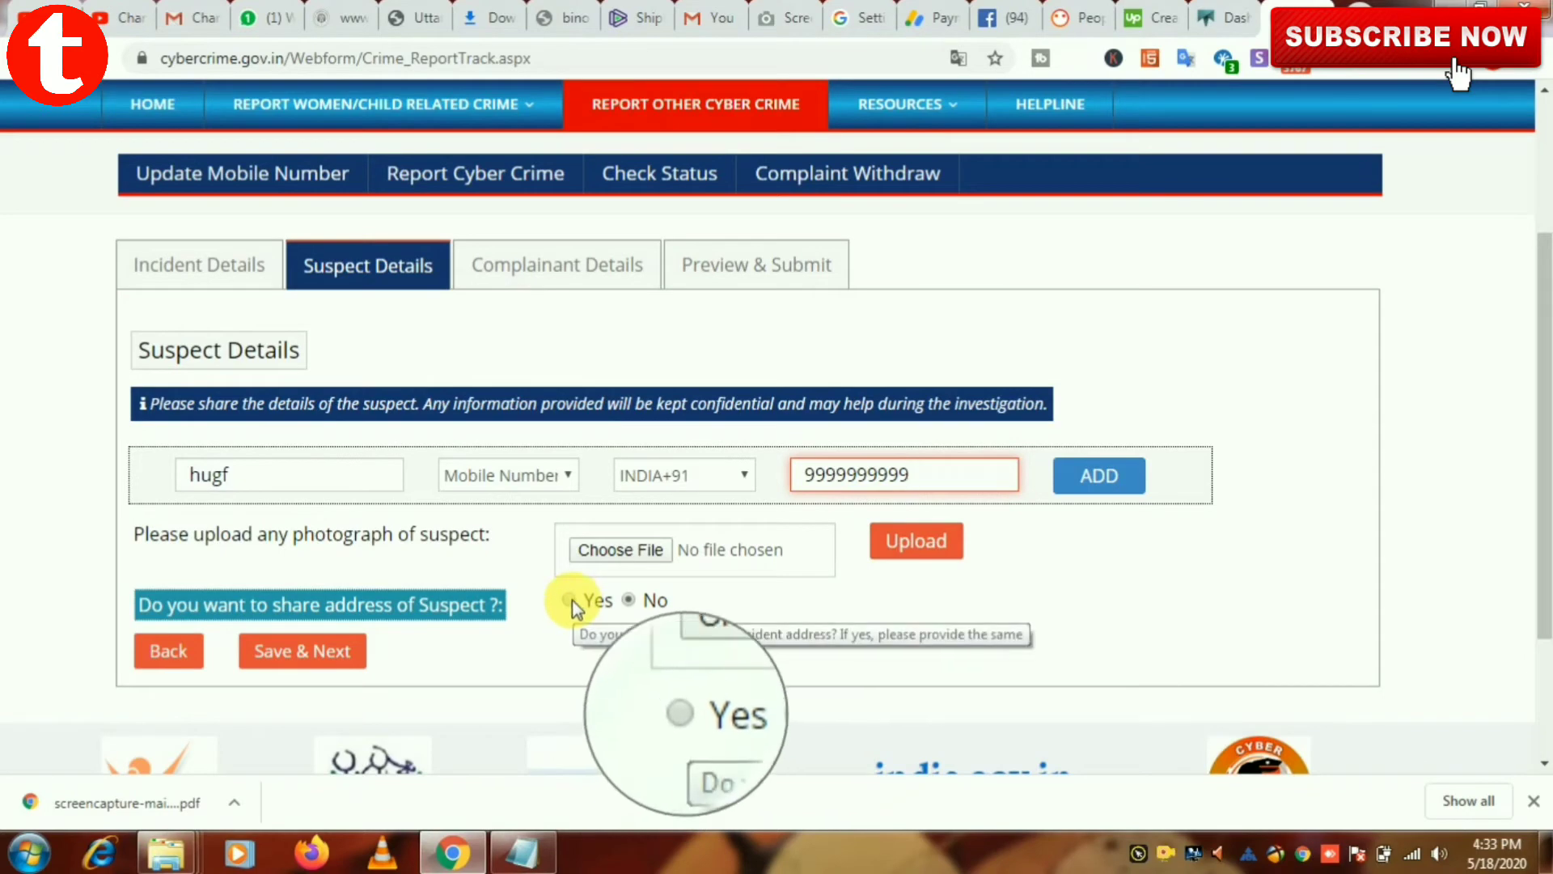
Set suspect address sharing to No, add the suspect entry, and save suspect details.
{"action": "left_click", "coordinate": [600, 600]}
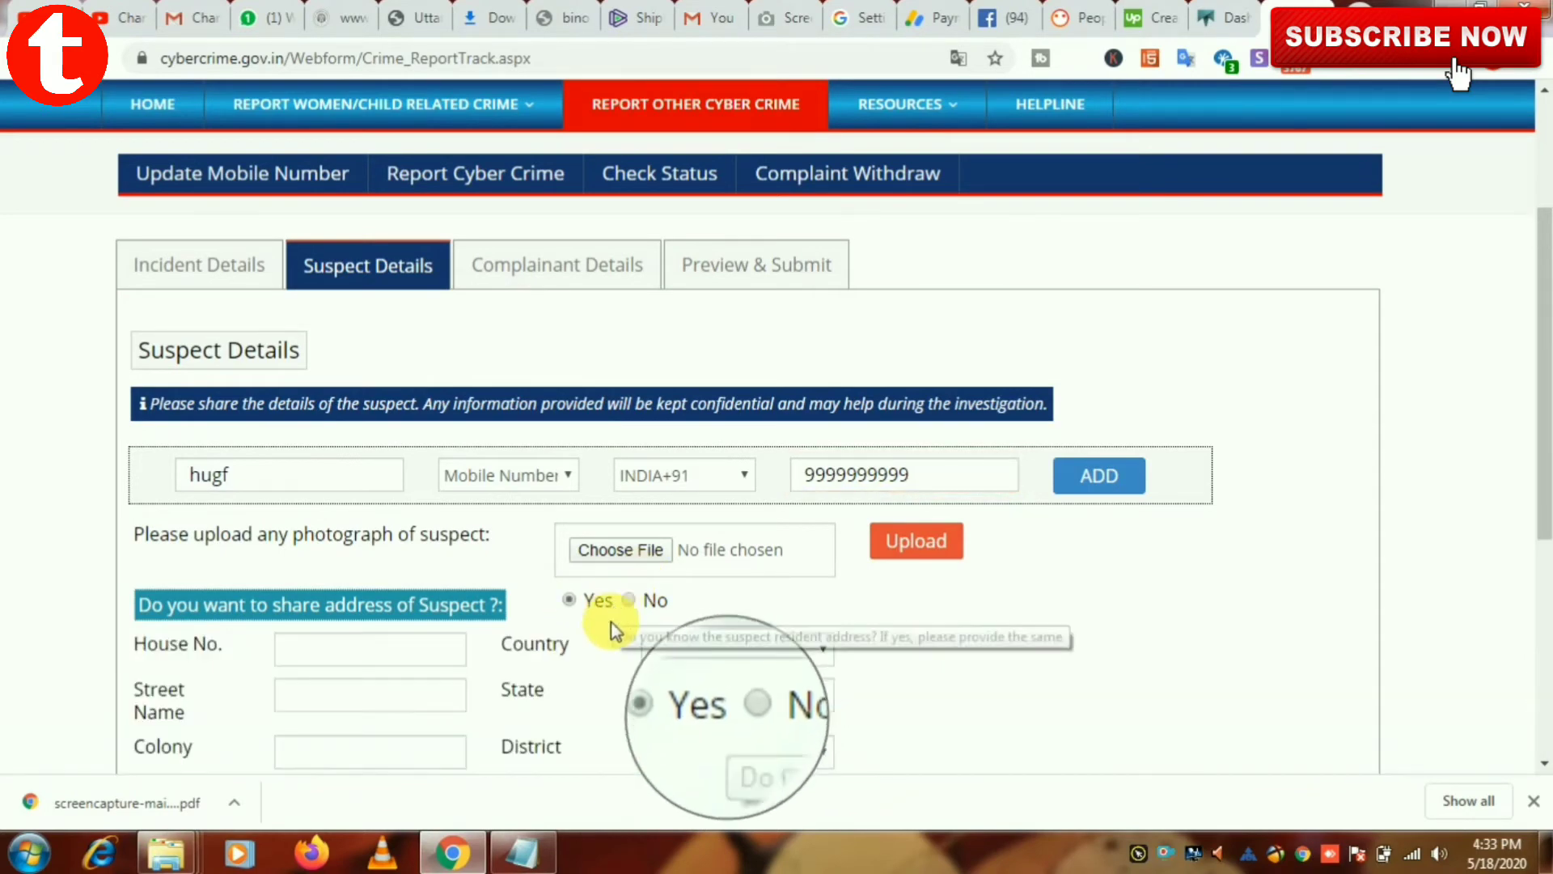
{"action": "scroll", "coordinate": [613, 629], "scroll_direction": "down", "scroll_amount": 3}
{"action": "left_click", "coordinate": [628, 372]}
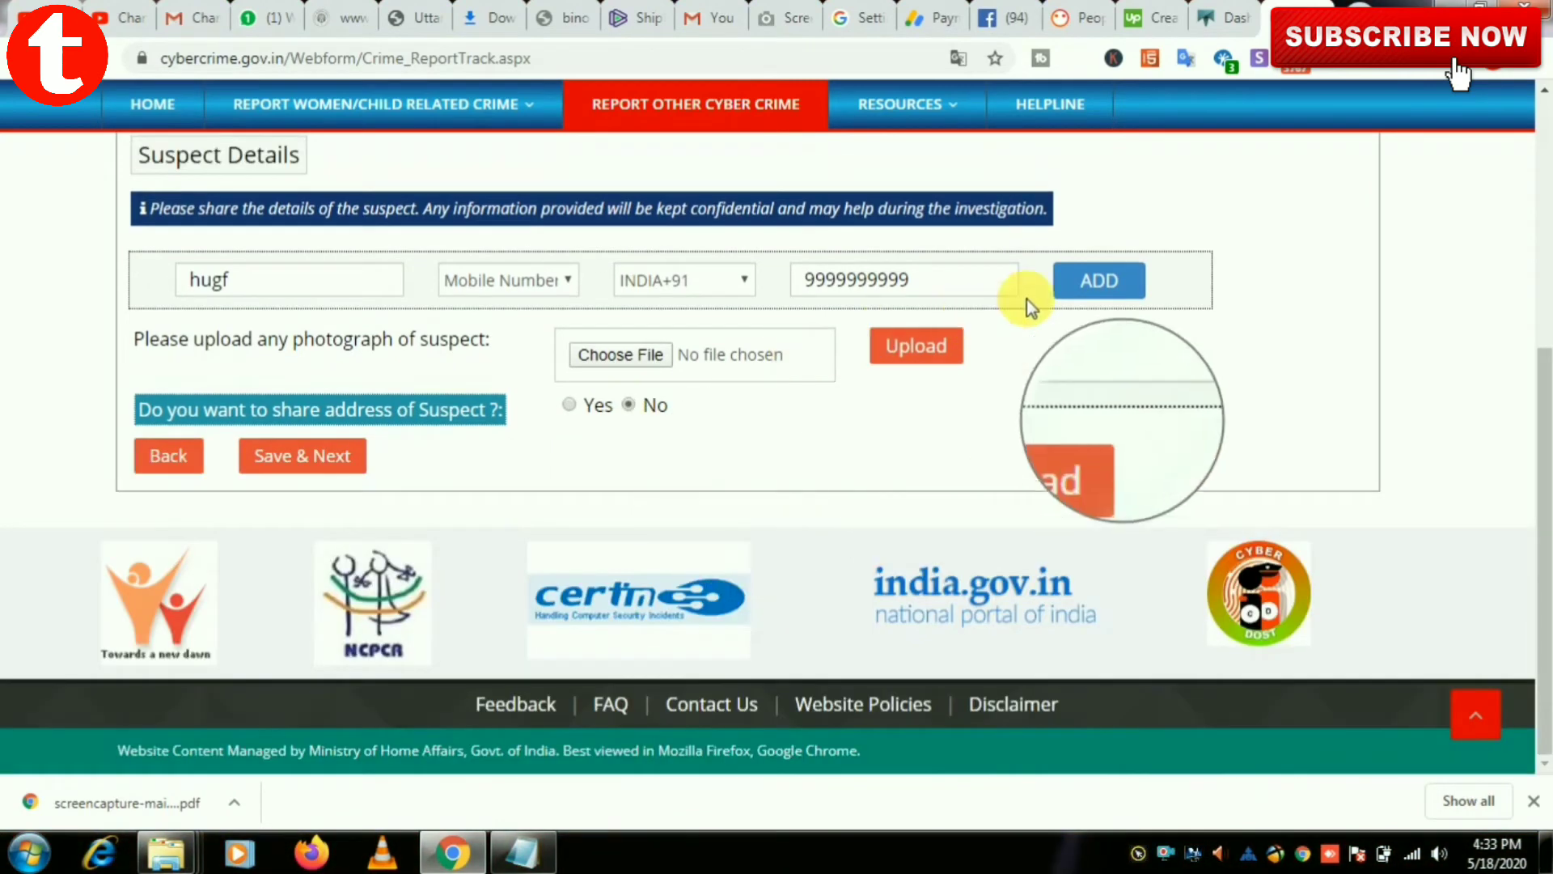
{"action": "left_click", "coordinate": [1076, 298]}
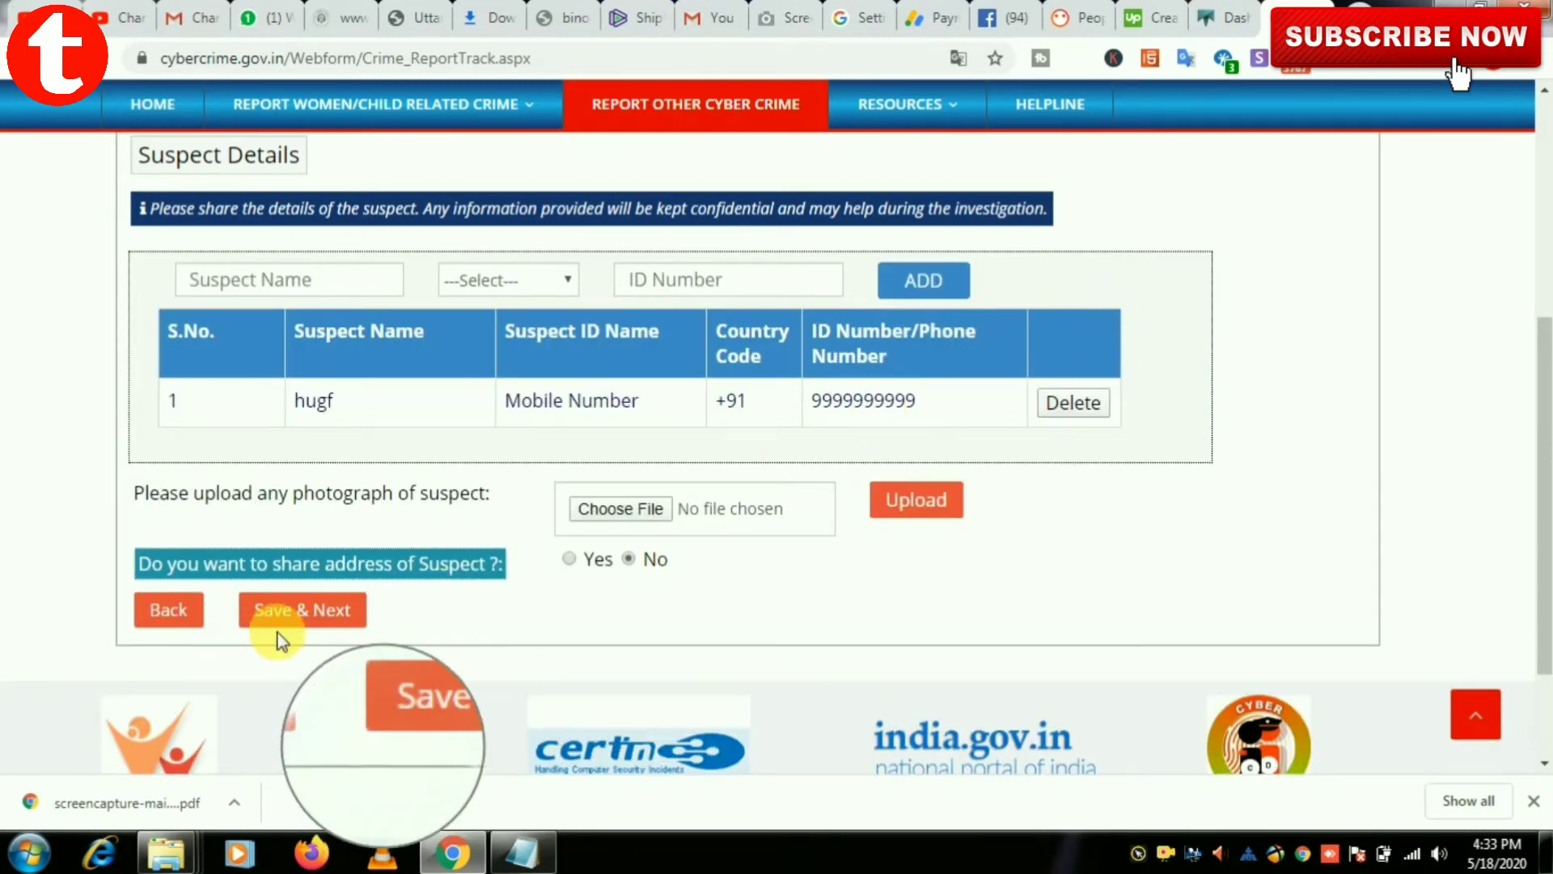
{"action": "left_click", "coordinate": [291, 613]}
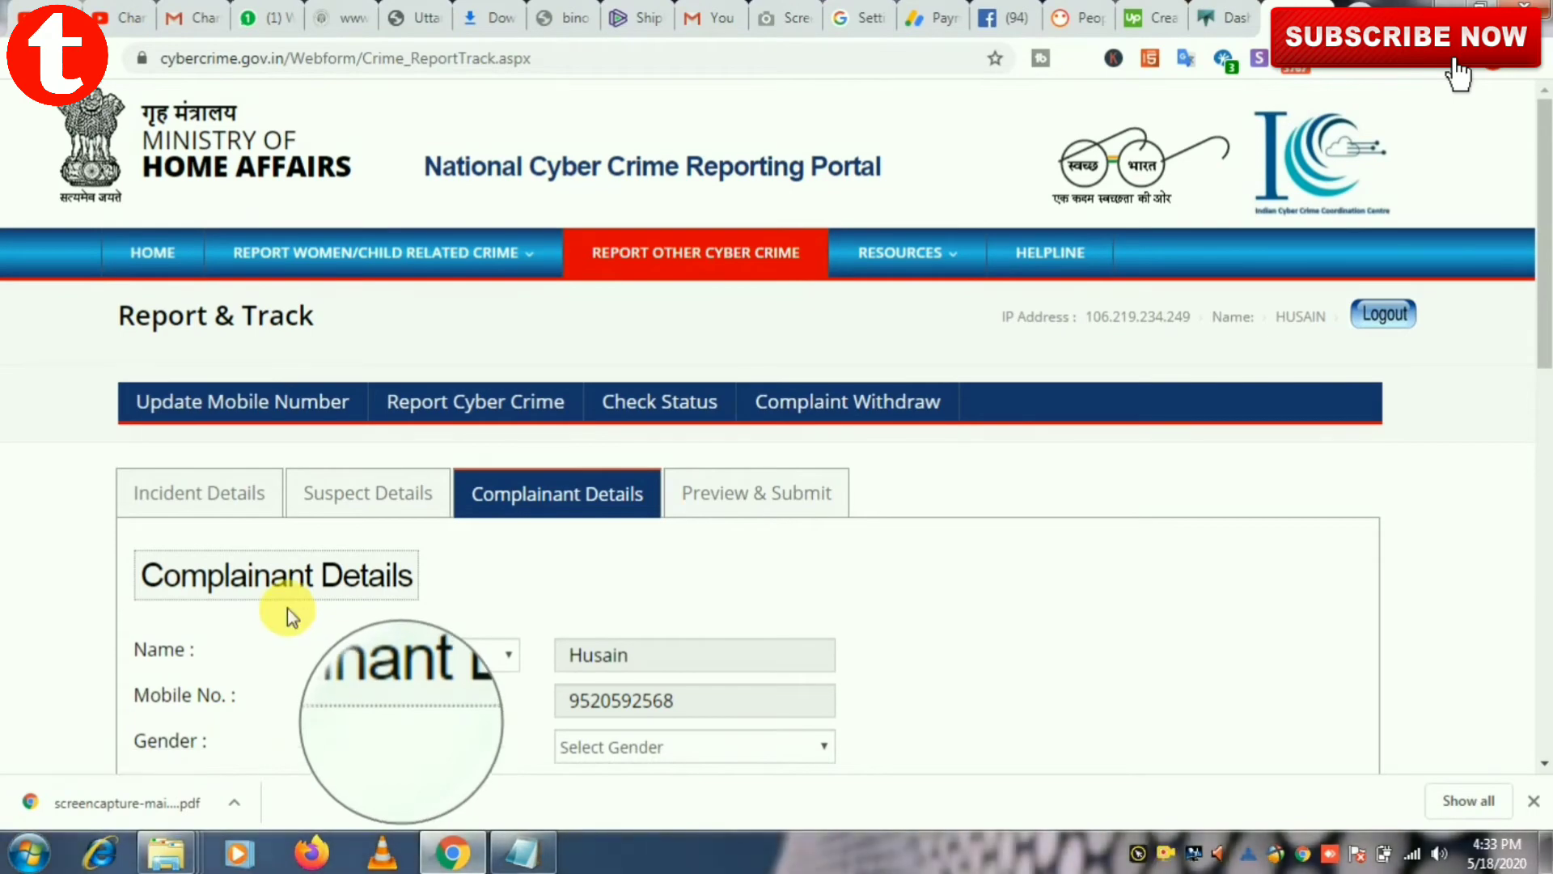
Set the complainant's title to Mr and gender to Male.
{"action": "scroll", "coordinate": [485, 510], "scroll_direction": "down", "scroll_amount": 3}
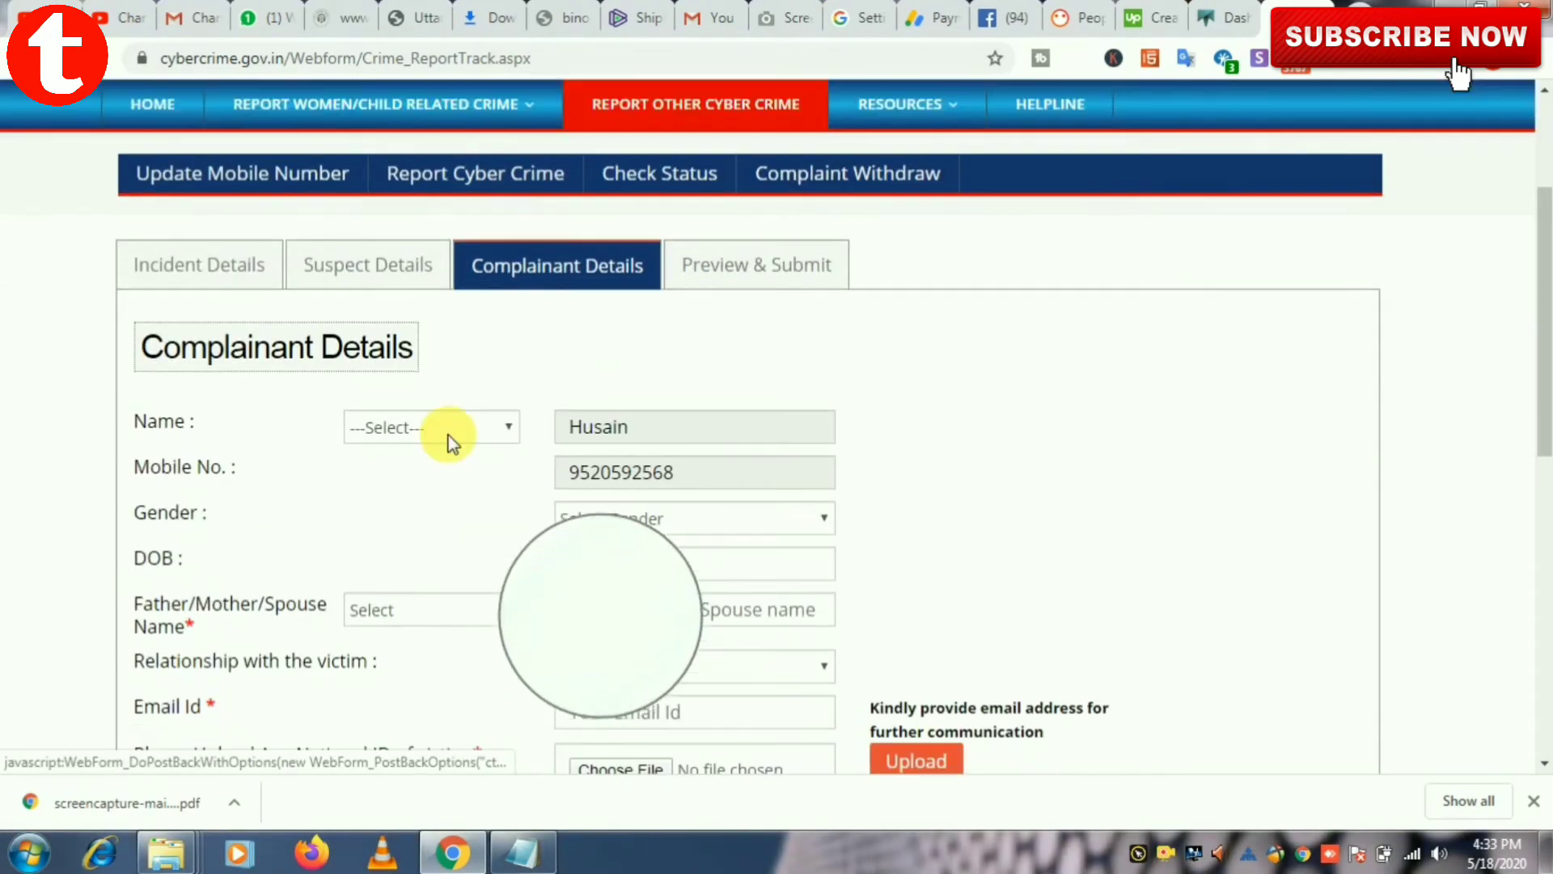
{"action": "scroll", "coordinate": [414, 396], "scroll_direction": "down", "scroll_amount": 2}
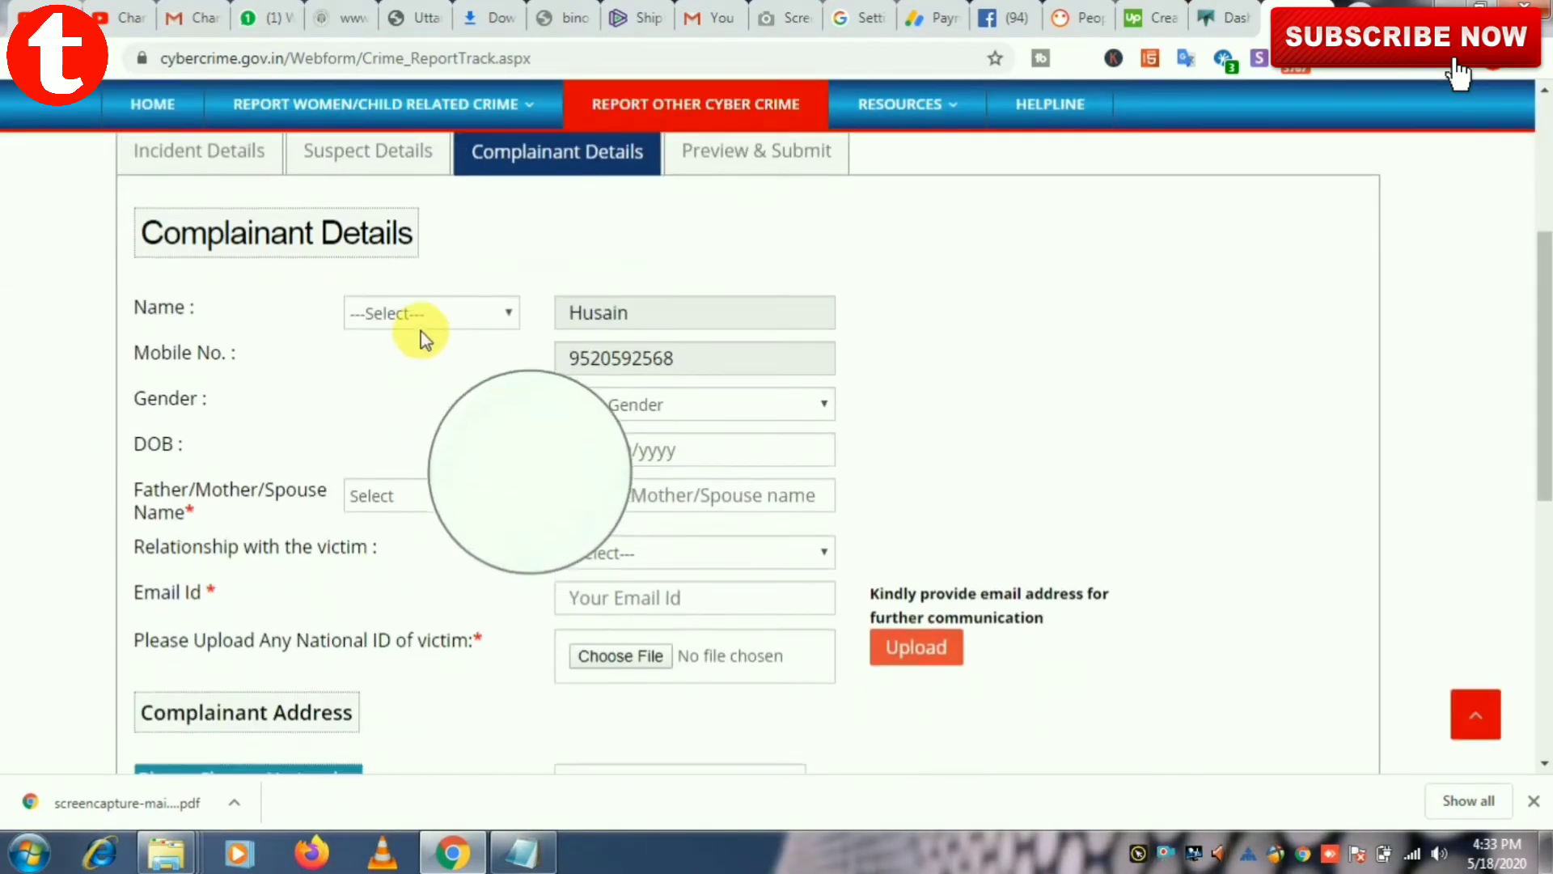
{"action": "left_click", "coordinate": [439, 314]}
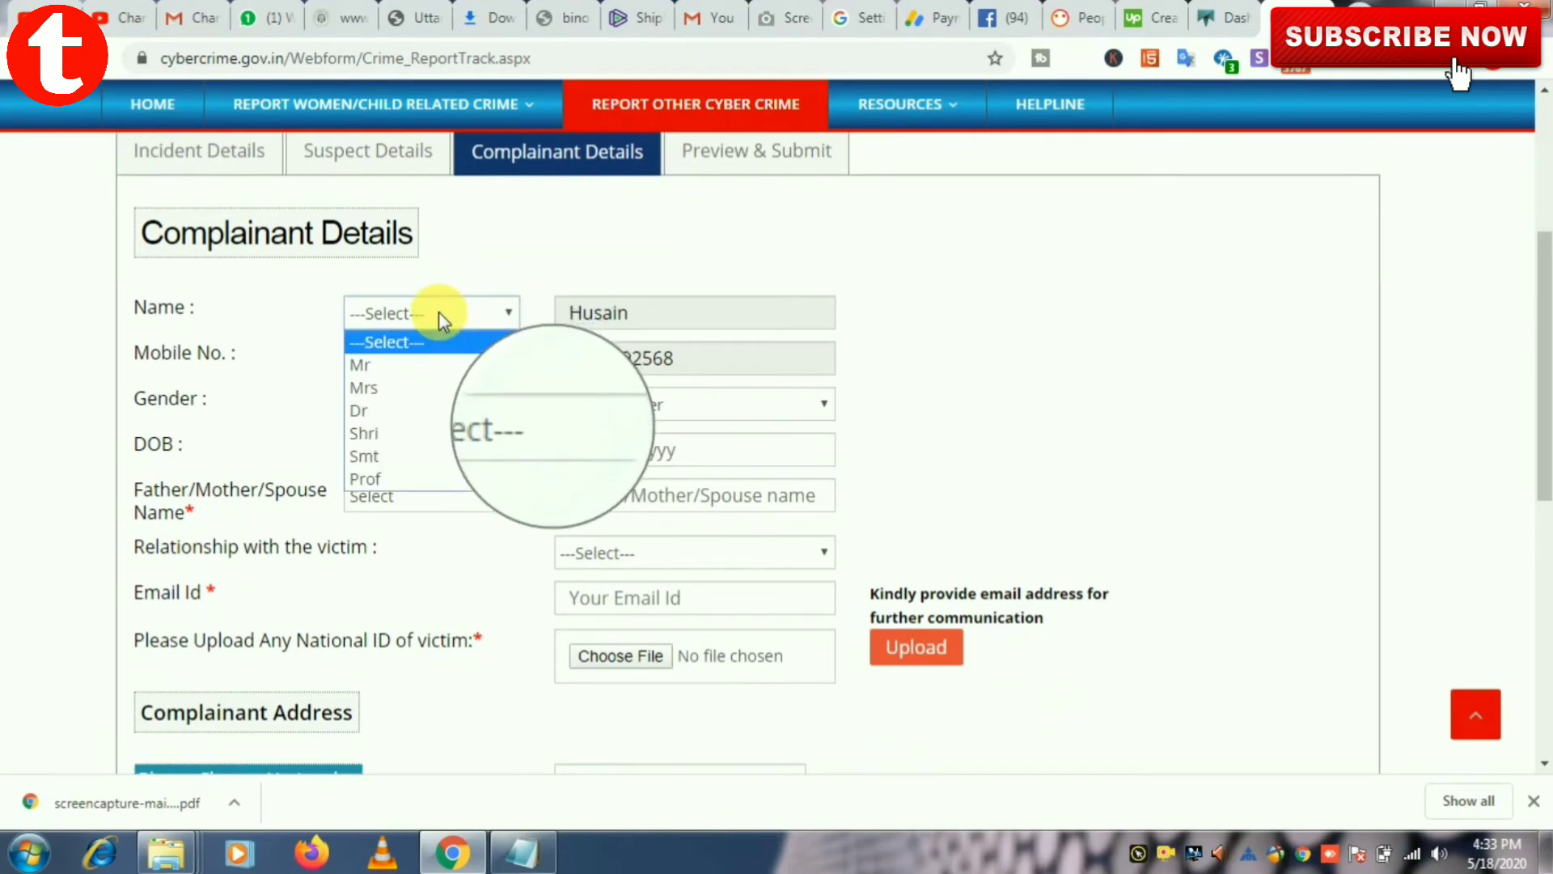
{"action": "left_click", "coordinate": [438, 371]}
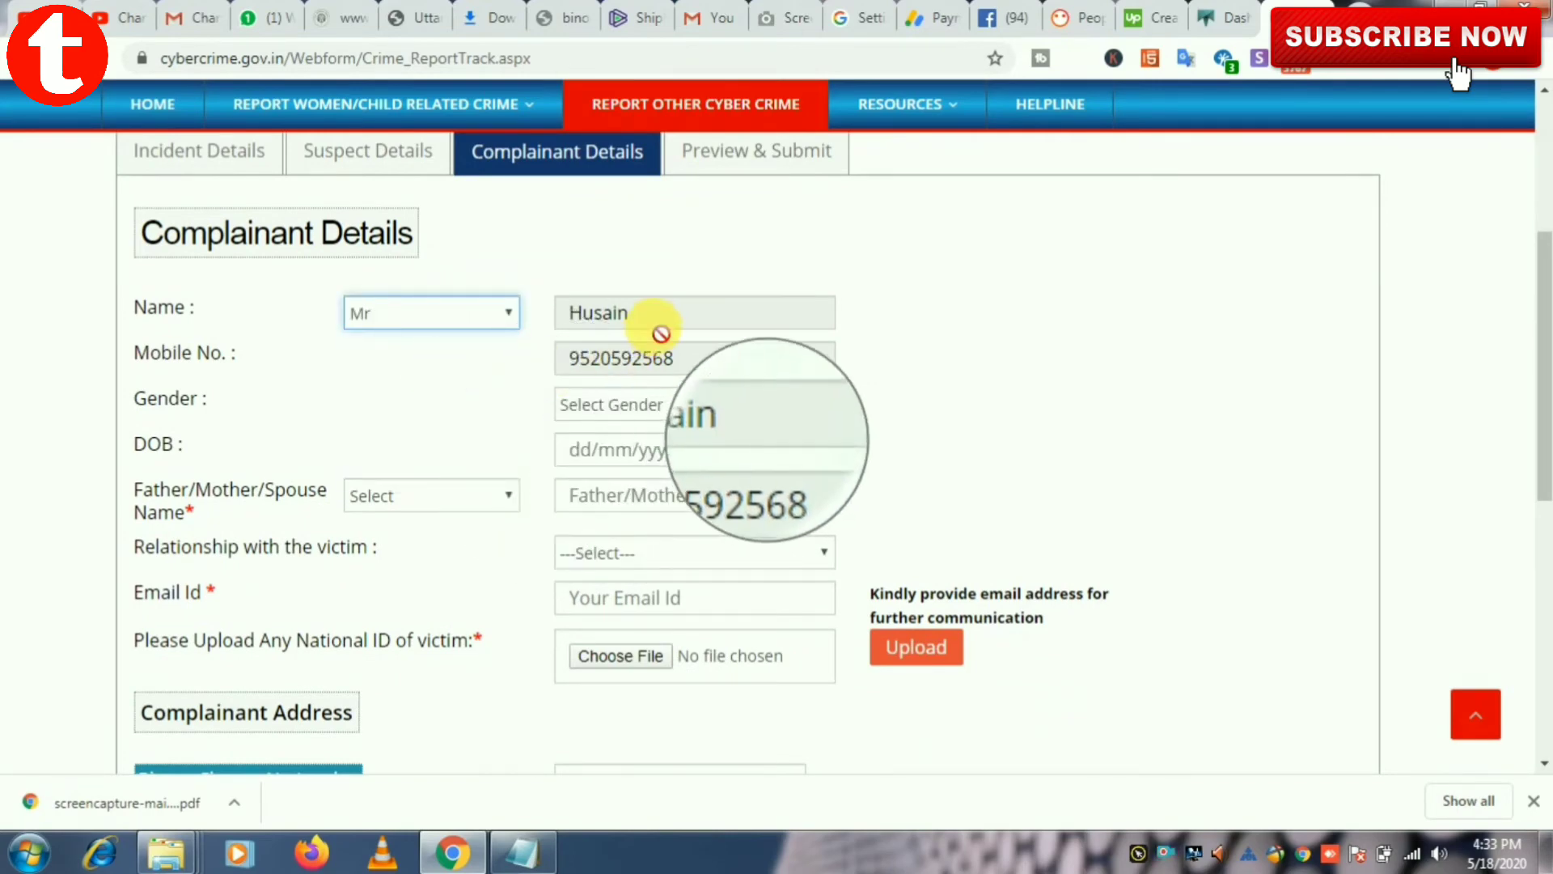
{"action": "left_click", "coordinate": [716, 411]}
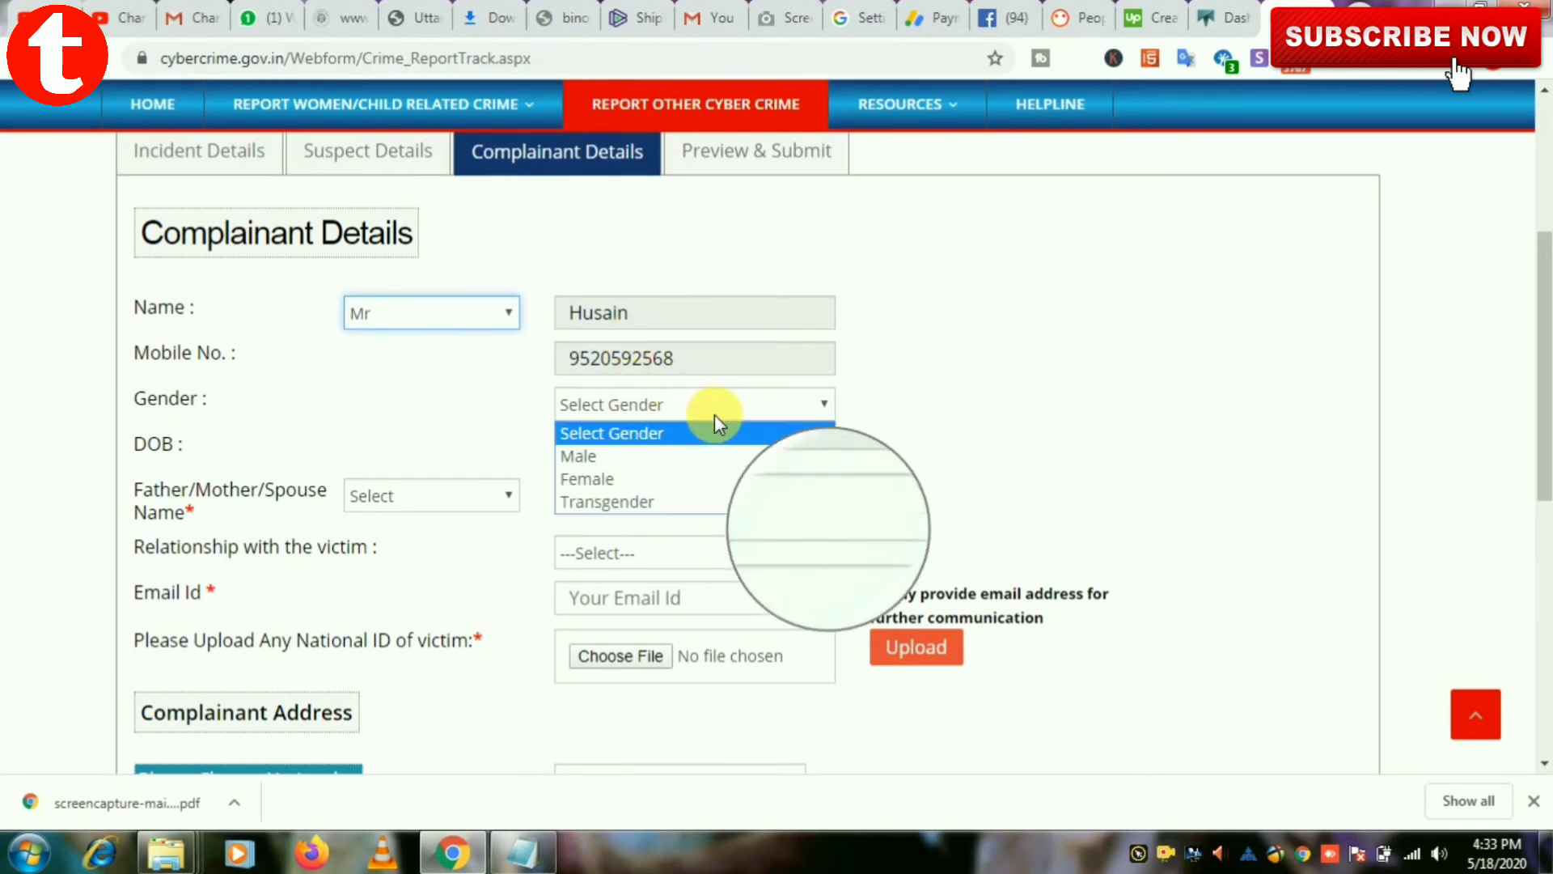
{"action": "left_click", "coordinate": [703, 458]}
Set date of birth 17/05/2020, relation Father, and fill the father's name from autofill.
{"action": "left_click", "coordinate": [709, 460]}
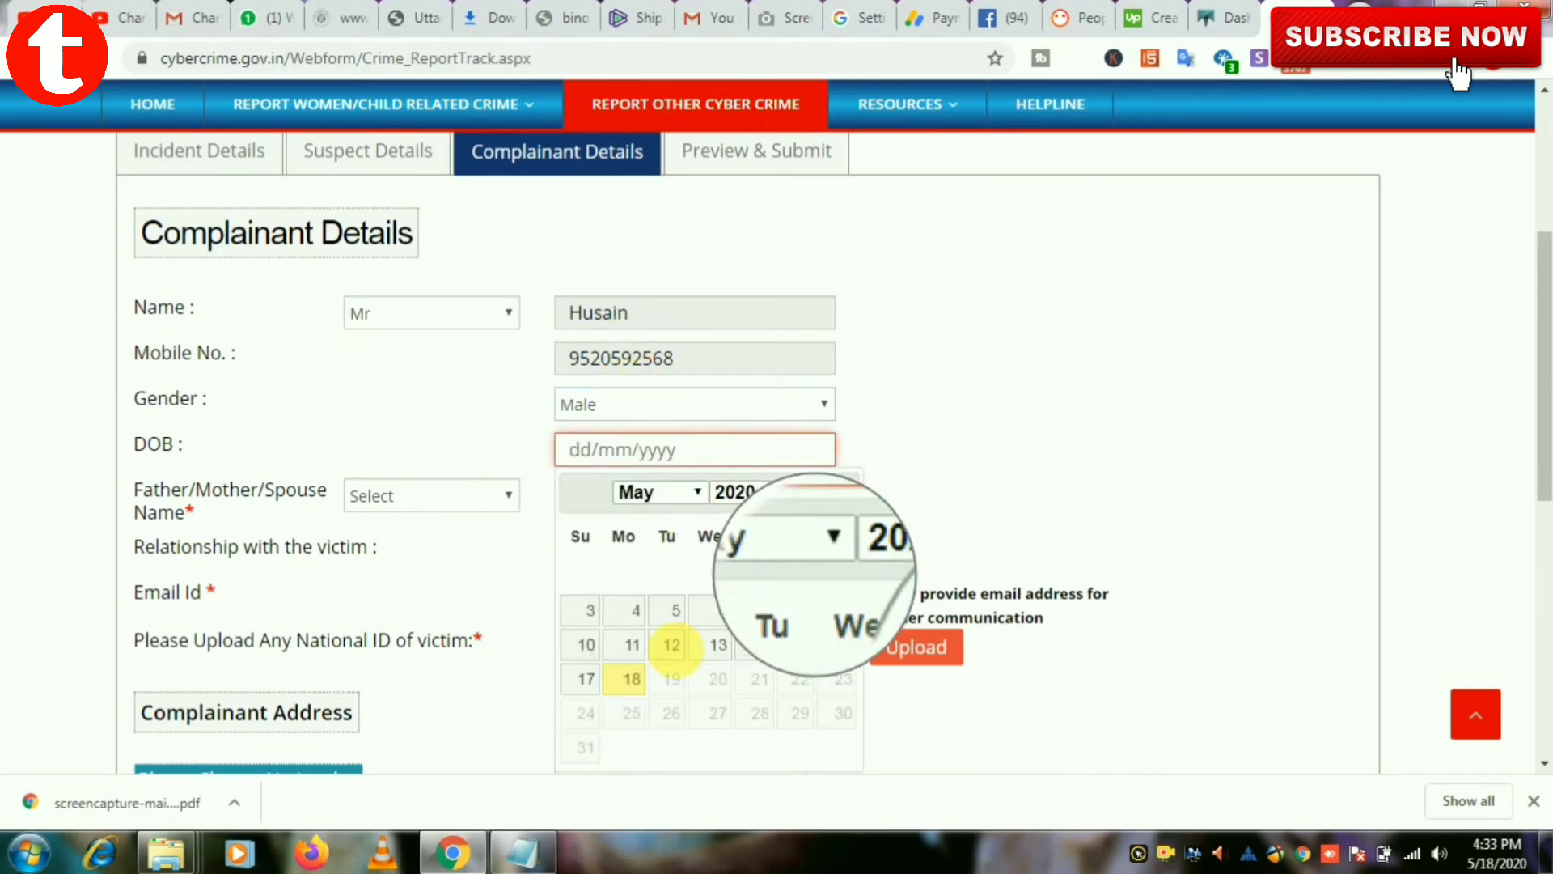
{"action": "left_click", "coordinate": [577, 683]}
{"action": "left_click", "coordinate": [453, 502]}
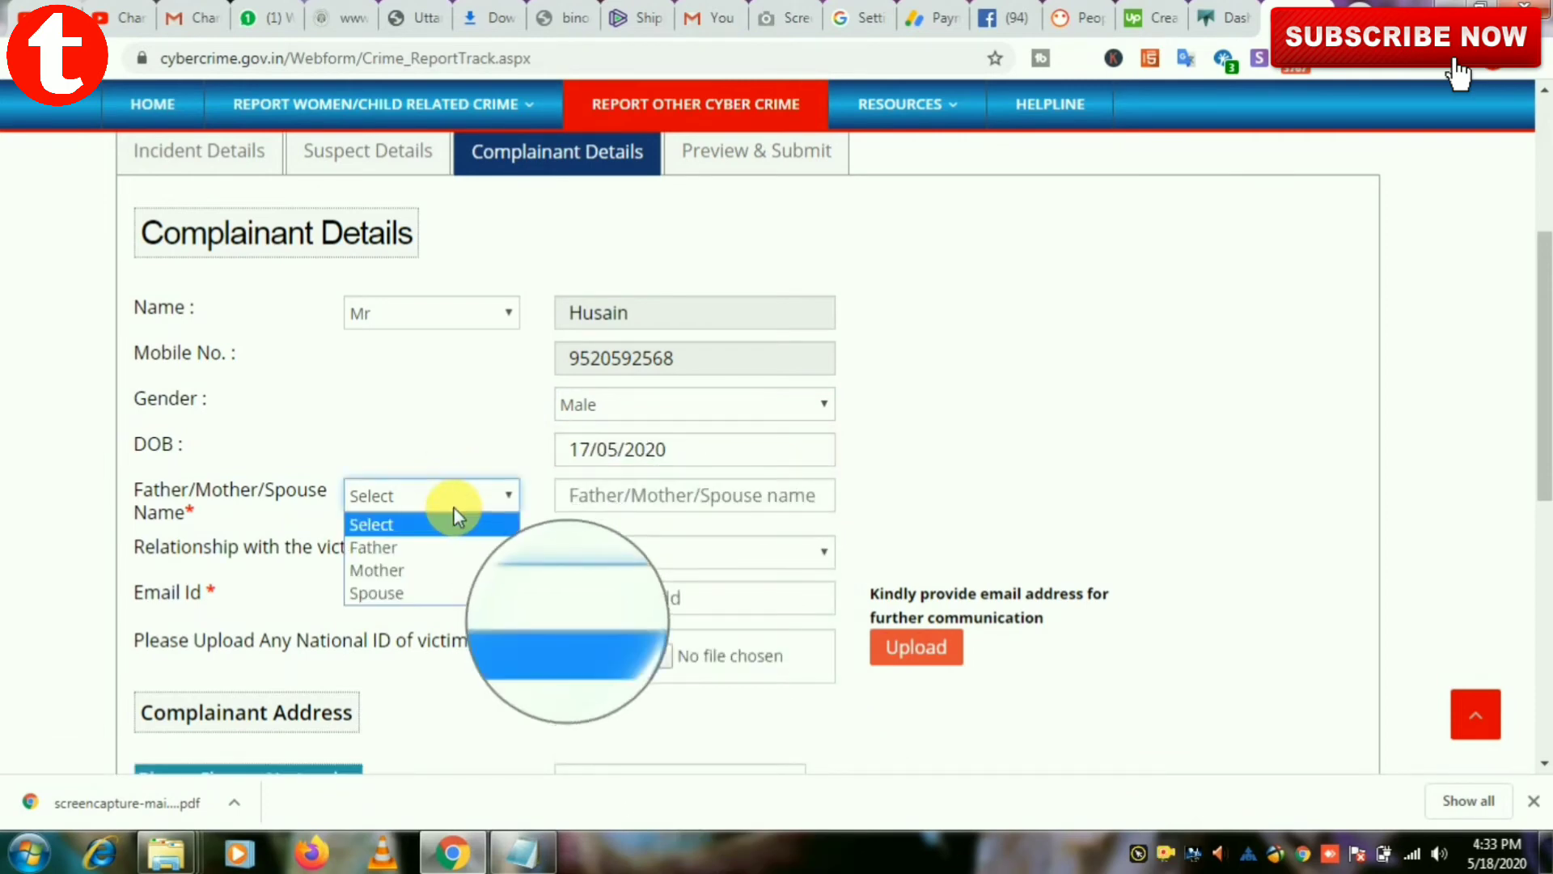
{"action": "left_click", "coordinate": [458, 549]}
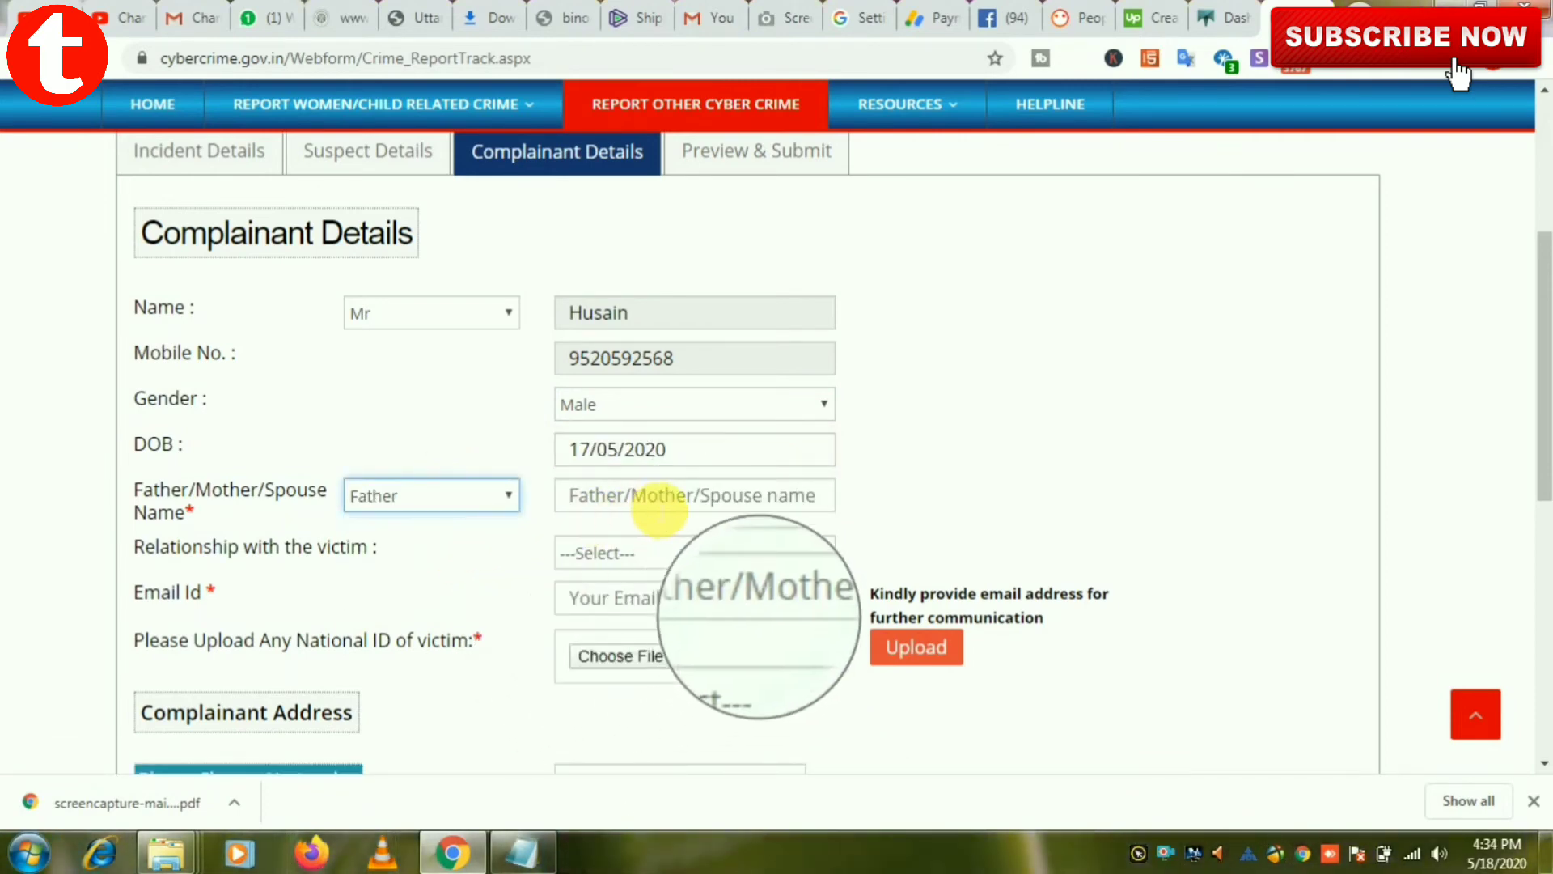
{"action": "left_click", "coordinate": [660, 495]}
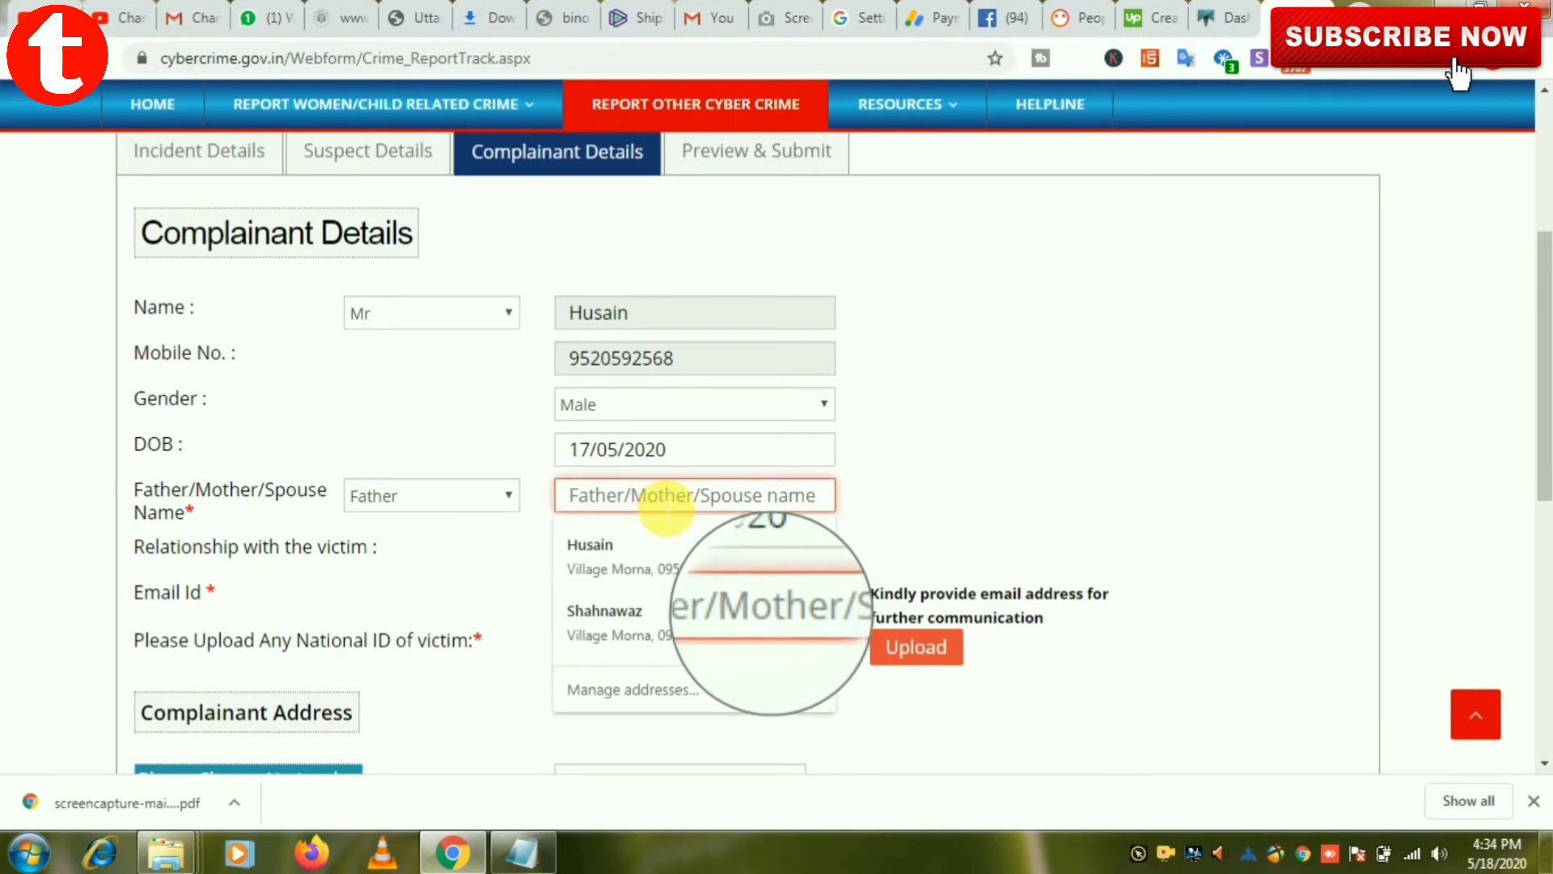
{"action": "left_click", "coordinate": [650, 611]}
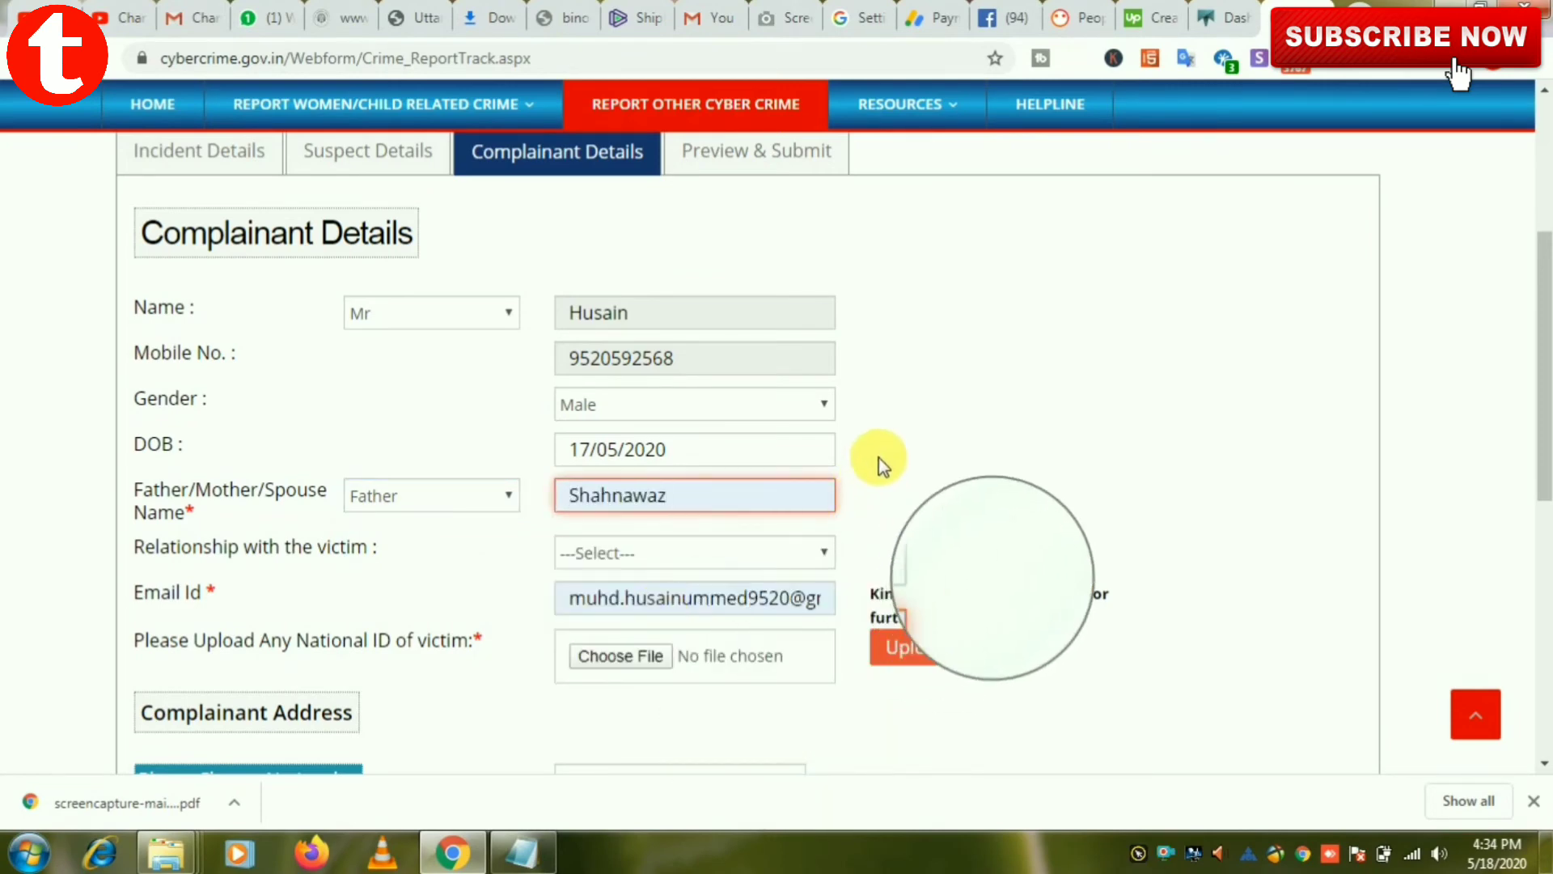
{"action": "scroll", "coordinate": [878, 464], "scroll_direction": "down", "scroll_amount": 3}
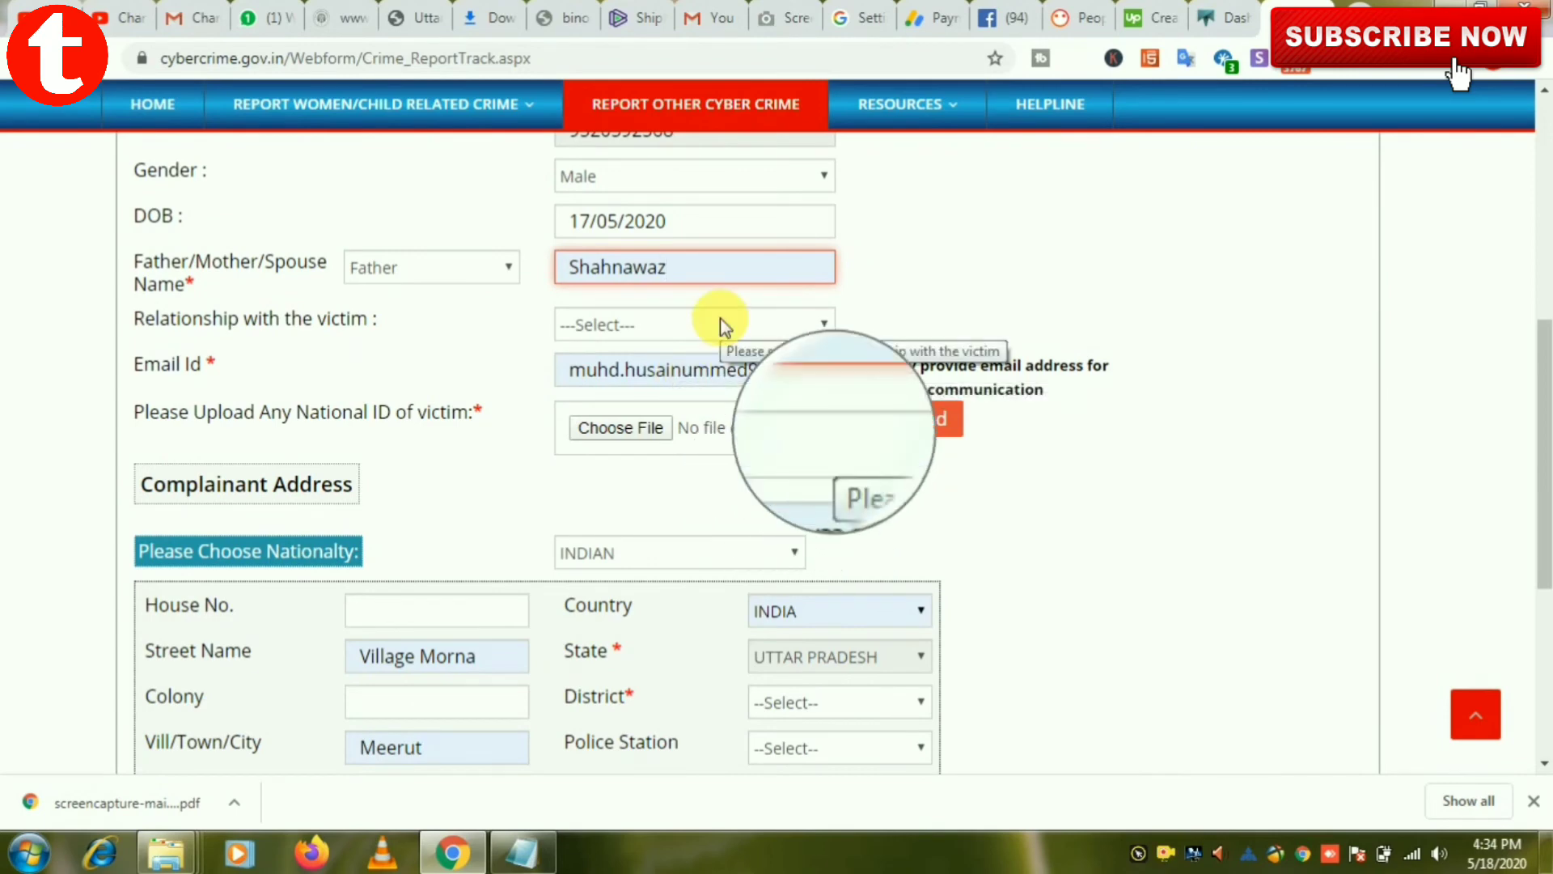
Set relationship with the victim to Friend and upload the e-Aadhaar image as national ID.
{"action": "left_click", "coordinate": [722, 326]}
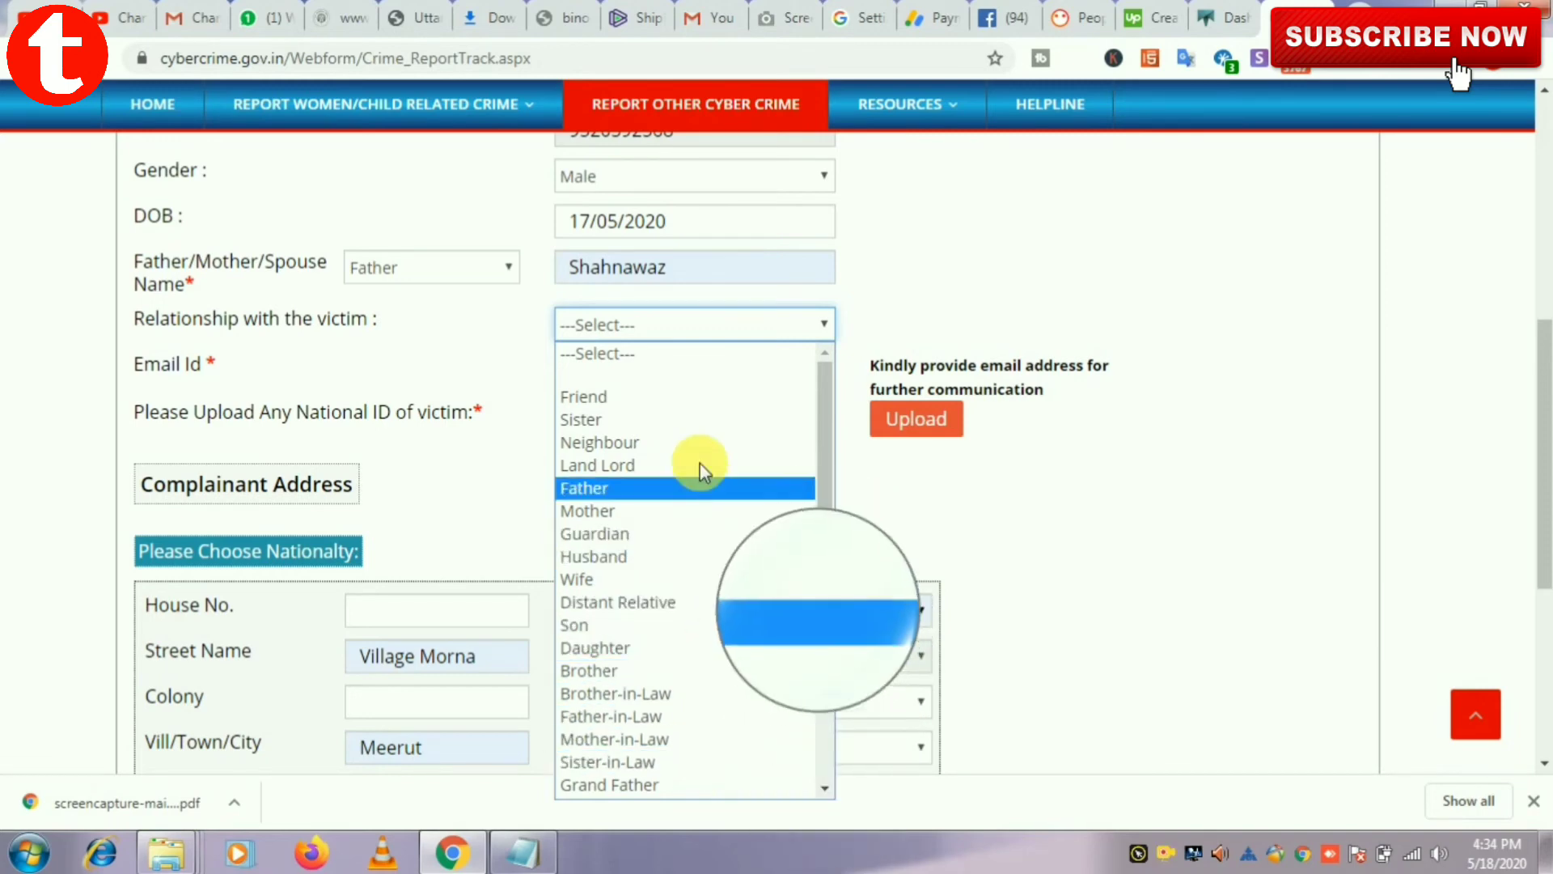
{"action": "left_click", "coordinate": [686, 404]}
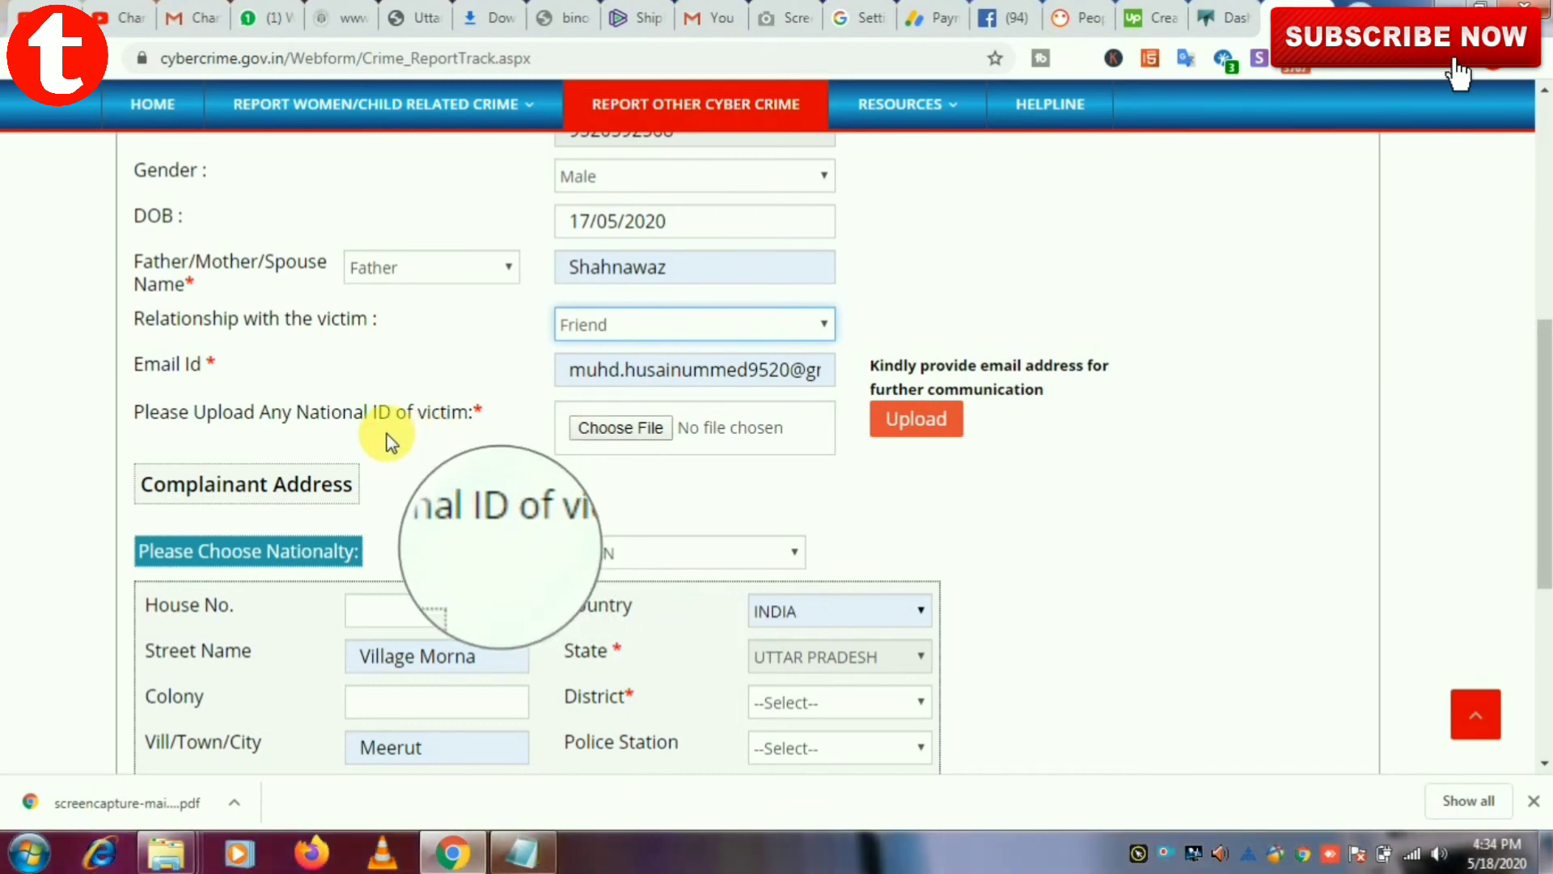
{"action": "left_click", "coordinate": [619, 429]}
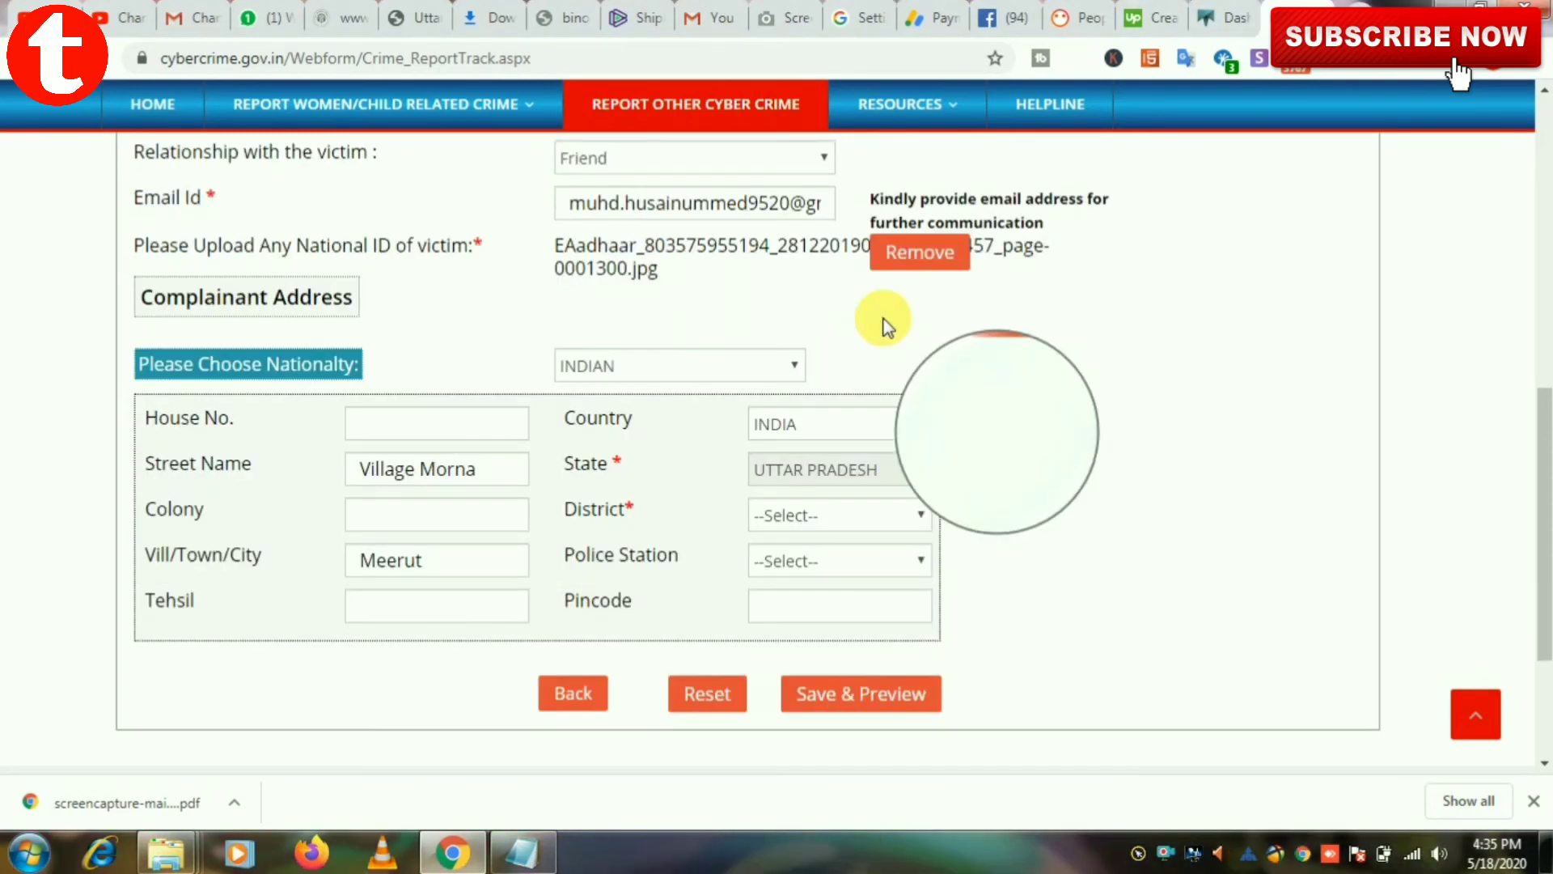